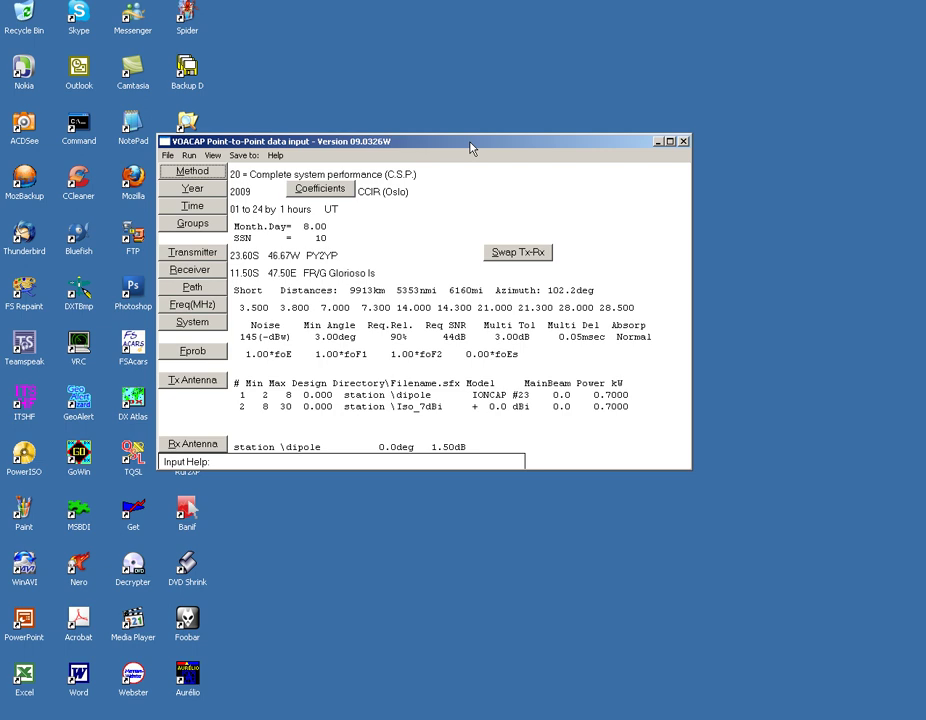
Step: Set the propagation method to 20 = Complete system performance (C.S.P.)
left_click(203, 176)
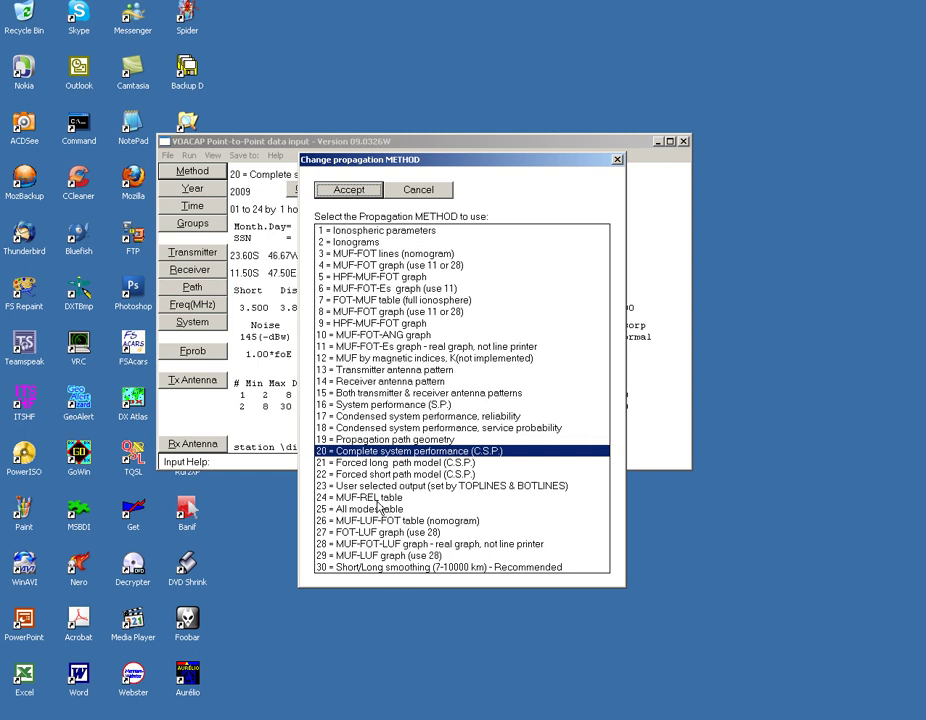
left_click(387, 567)
left_click(372, 451)
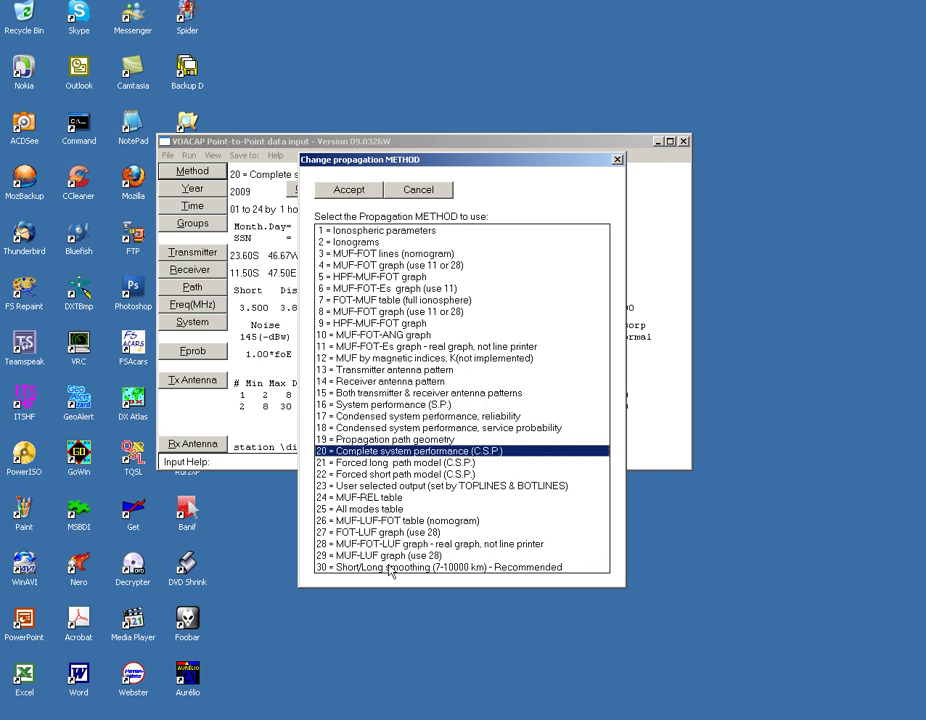
left_click(430, 567)
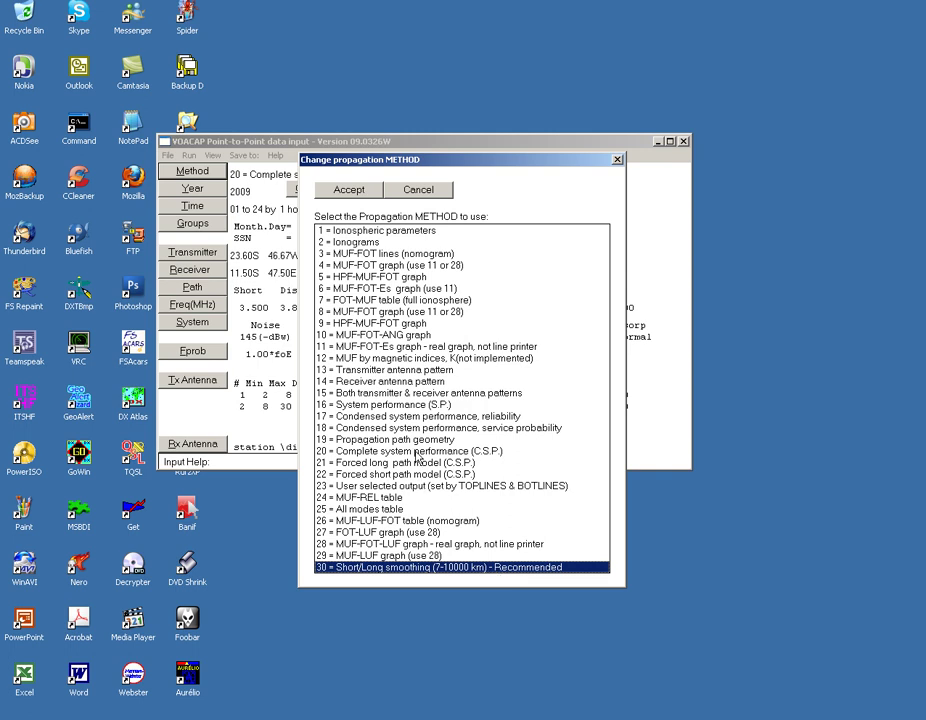
left_click(418, 452)
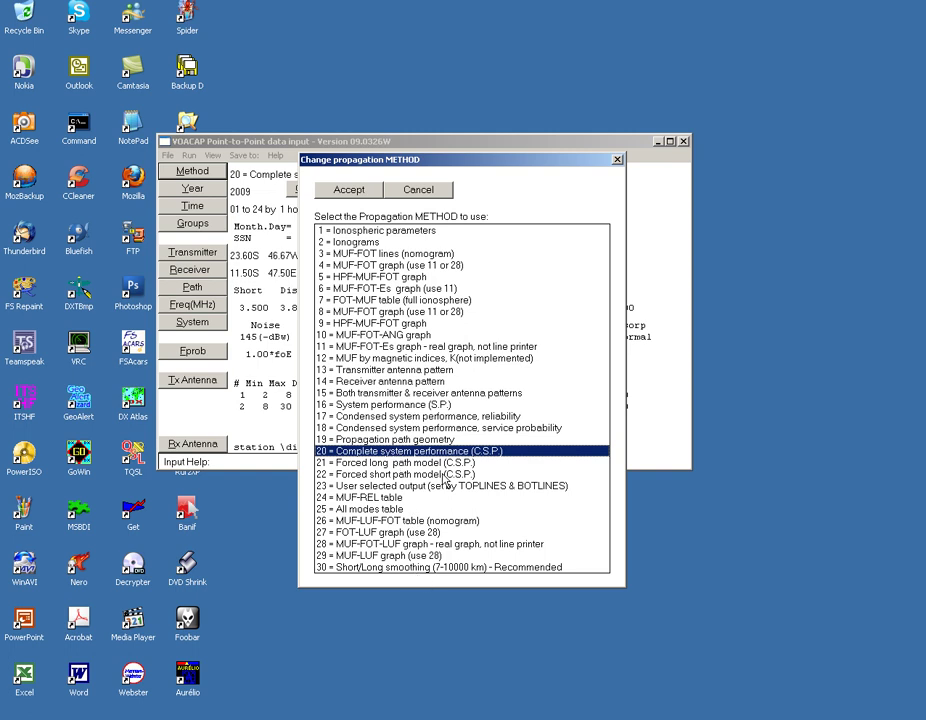
left_click(390, 234)
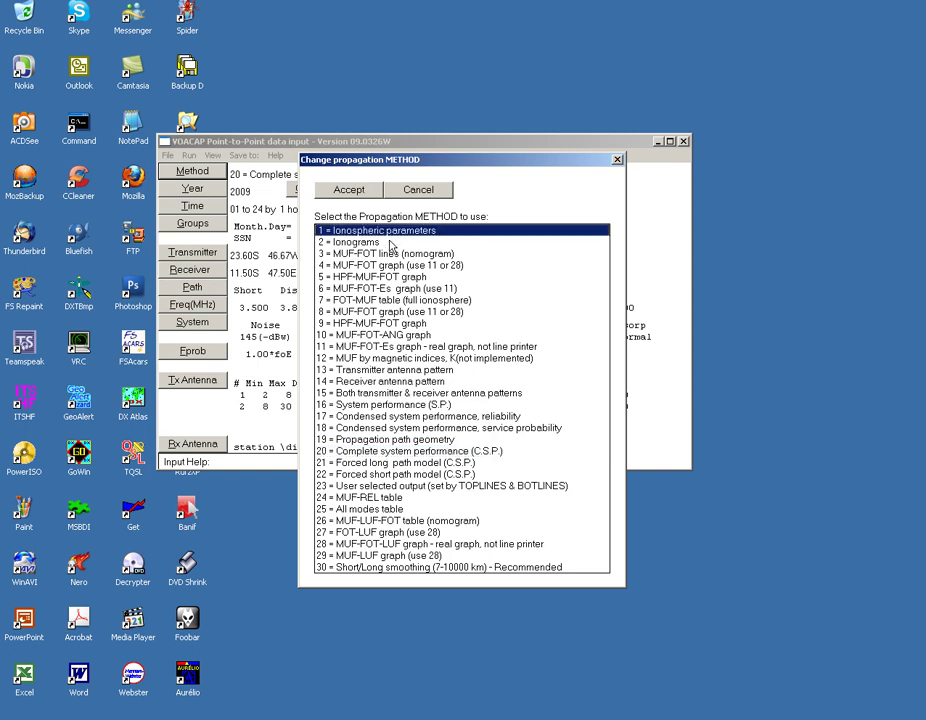
left_click(365, 243)
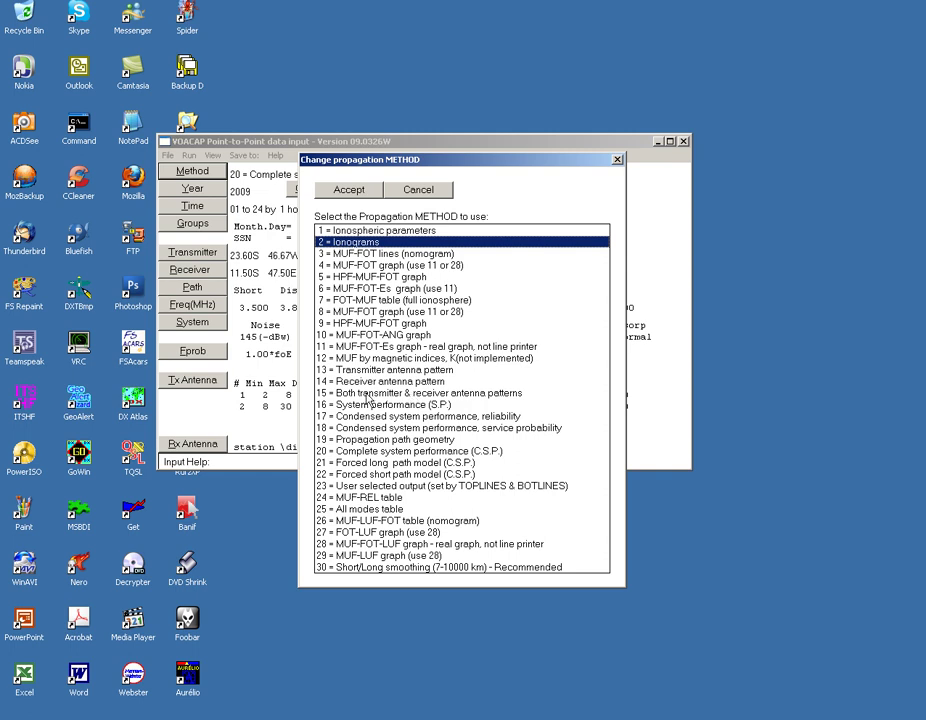
left_click(493, 395)
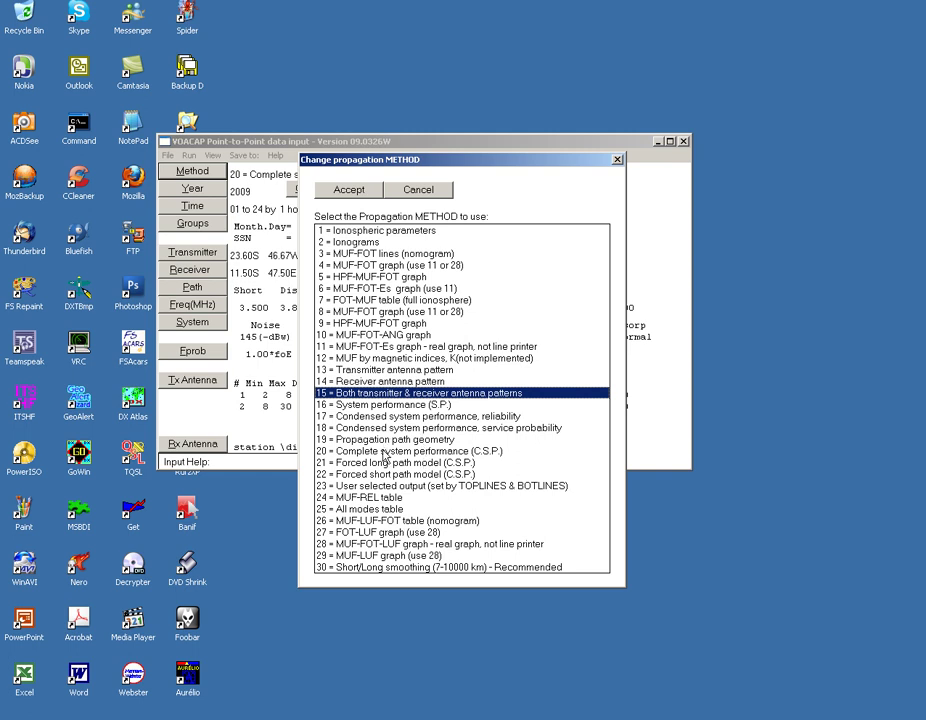
left_click(380, 452)
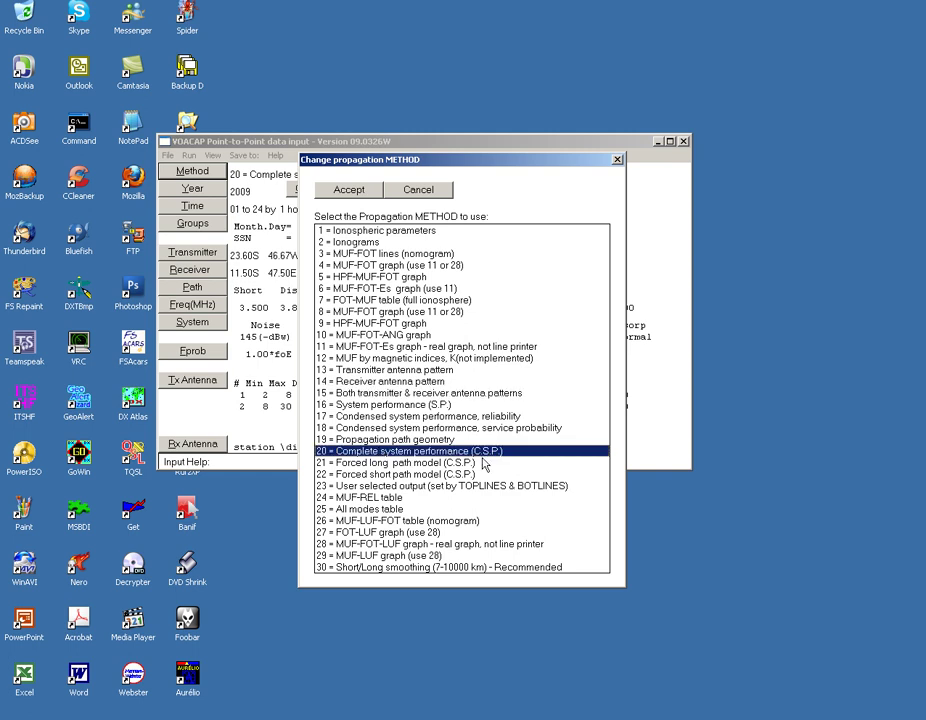
left_click(354, 195)
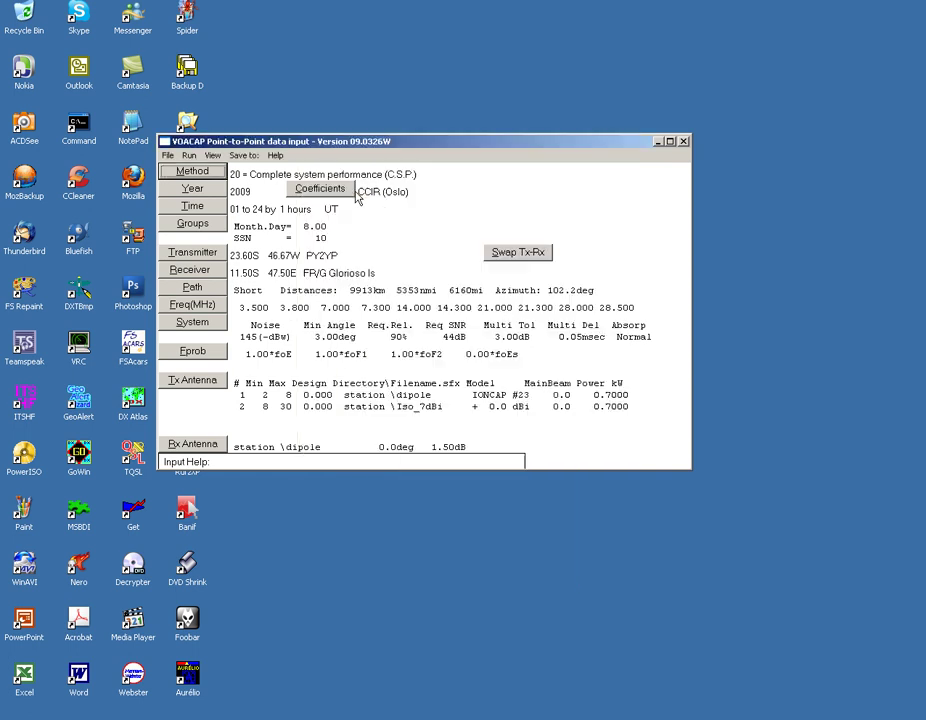
Step: Accept 2009 as the year and set the ionospheric coefficients to CCIR (Oslo), trying the URSI 88 (Australian) alternative on the way
left_click(193, 190)
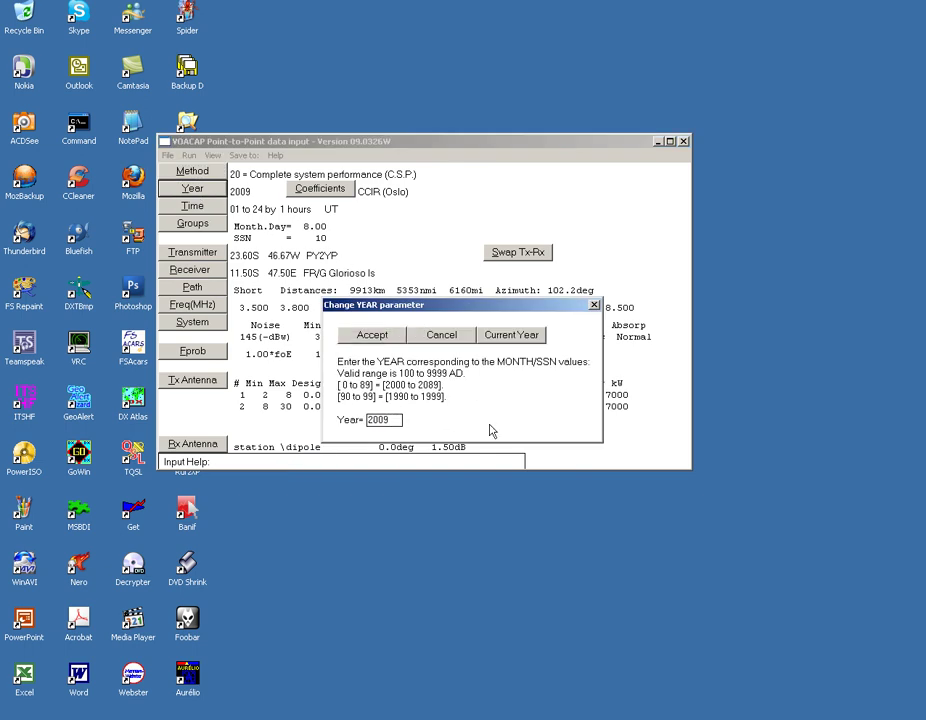
left_click(372, 336)
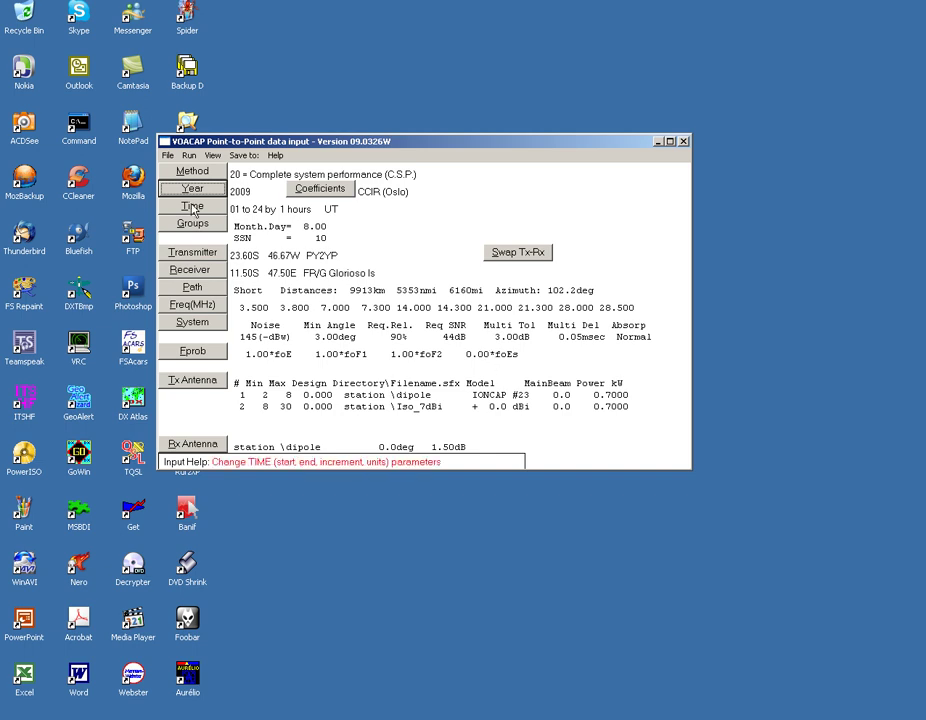
left_click(324, 197)
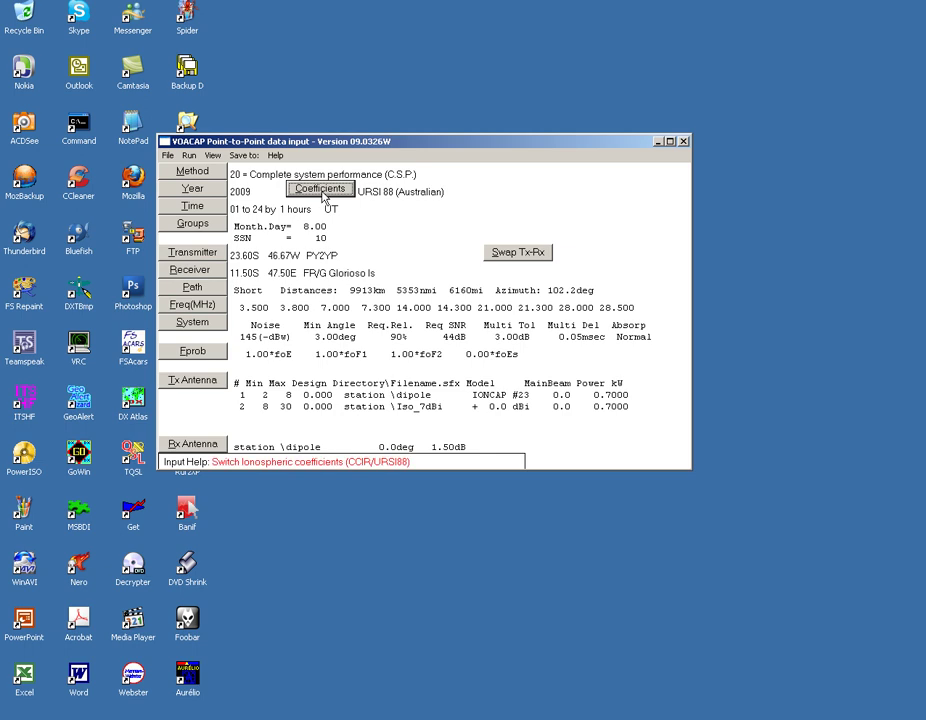
left_click(324, 197)
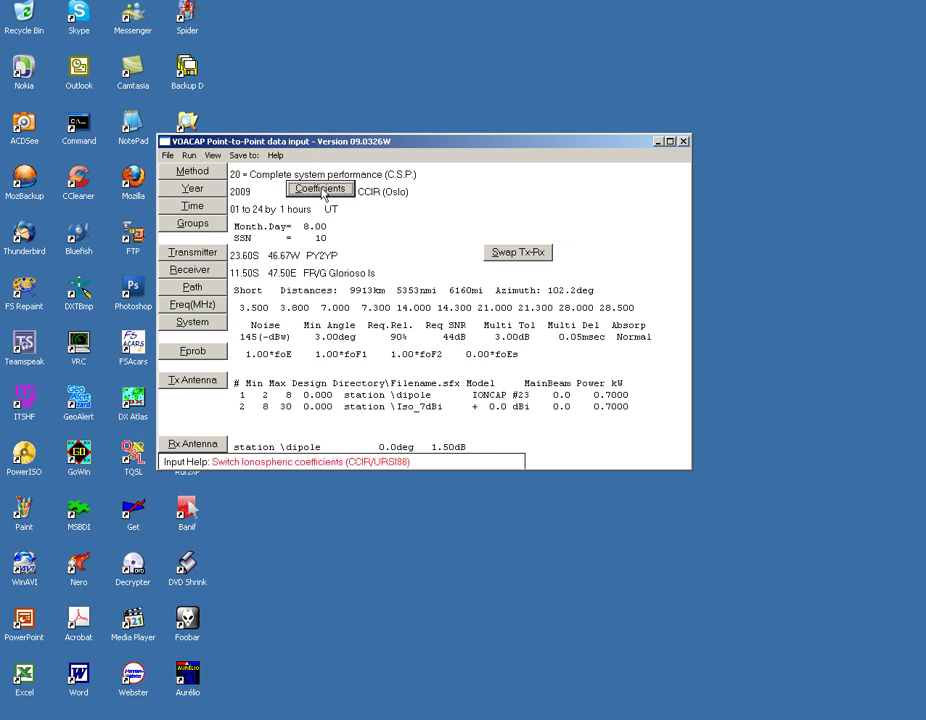
left_click(322, 195)
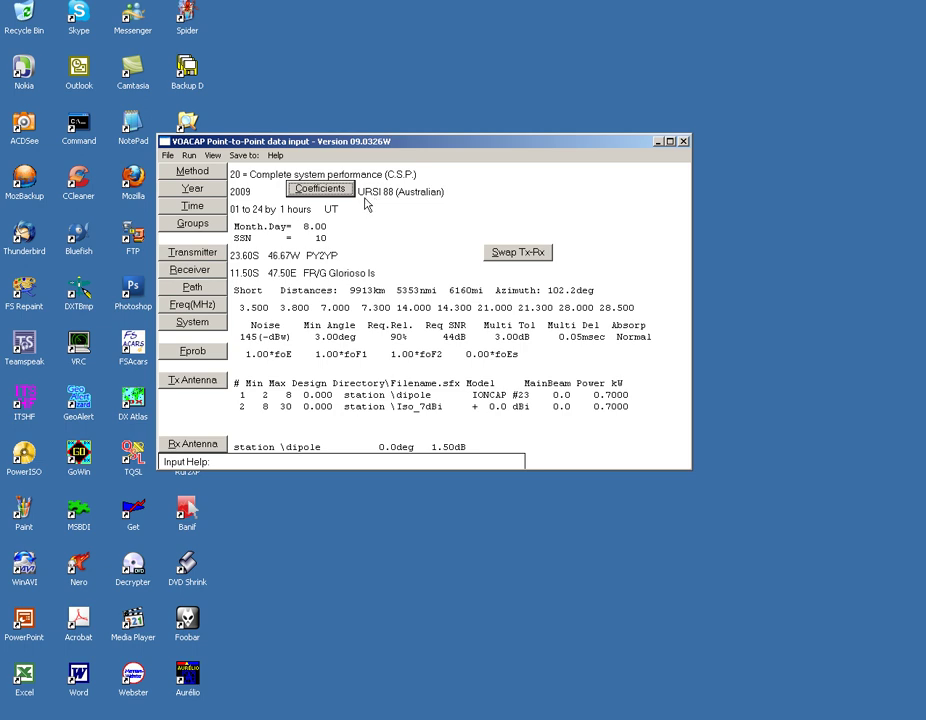
left_click(321, 189)
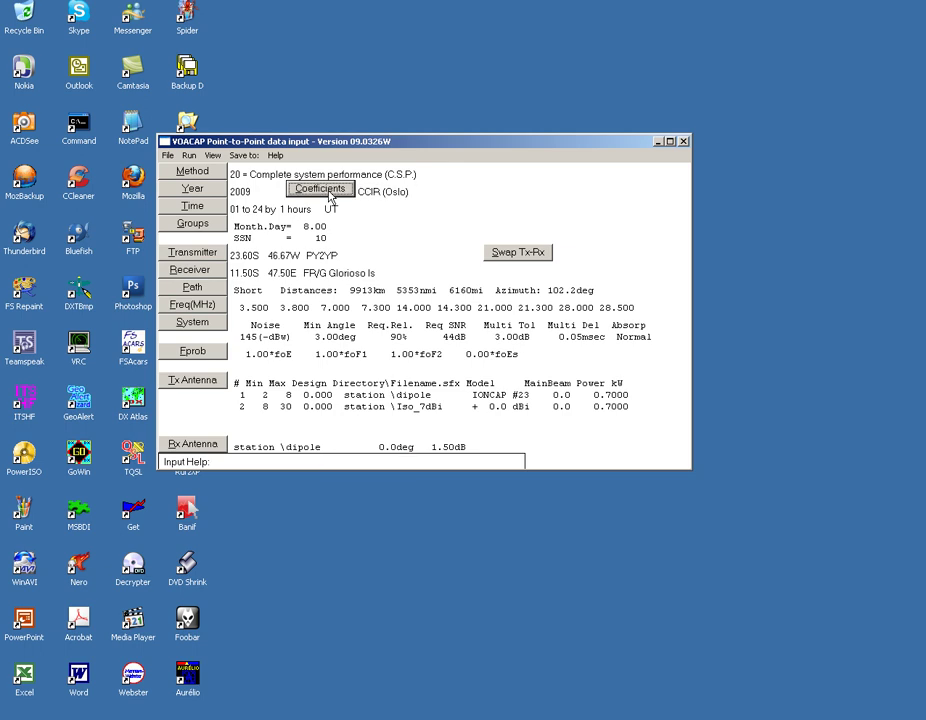
Step: Set the hours to calculate from 01 to 24 with an increment of 01 in UT units
left_click(215, 207)
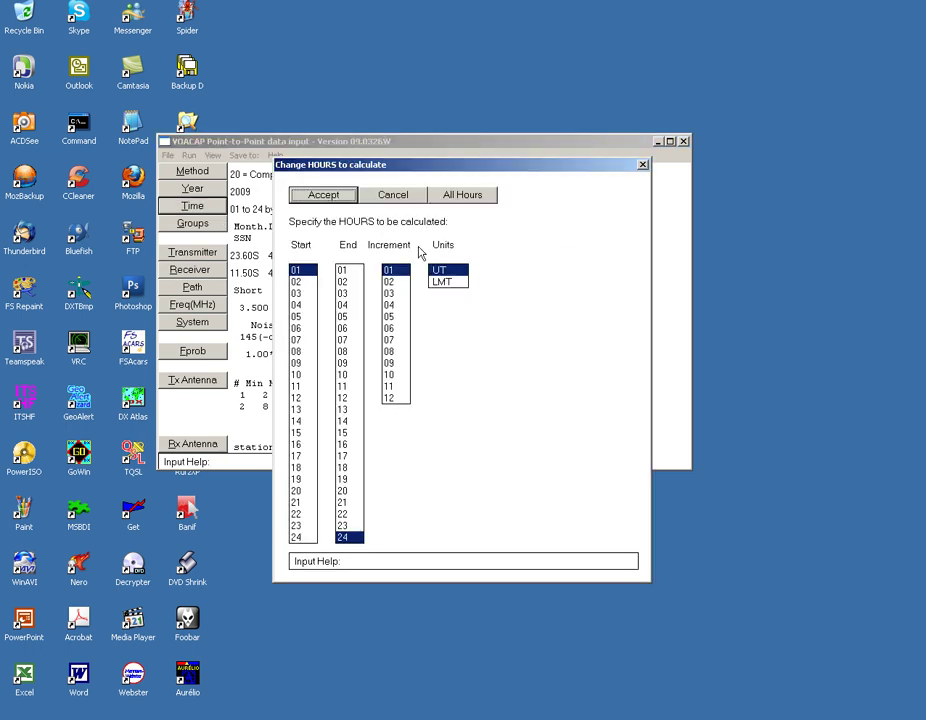
mouse_move(312, 270)
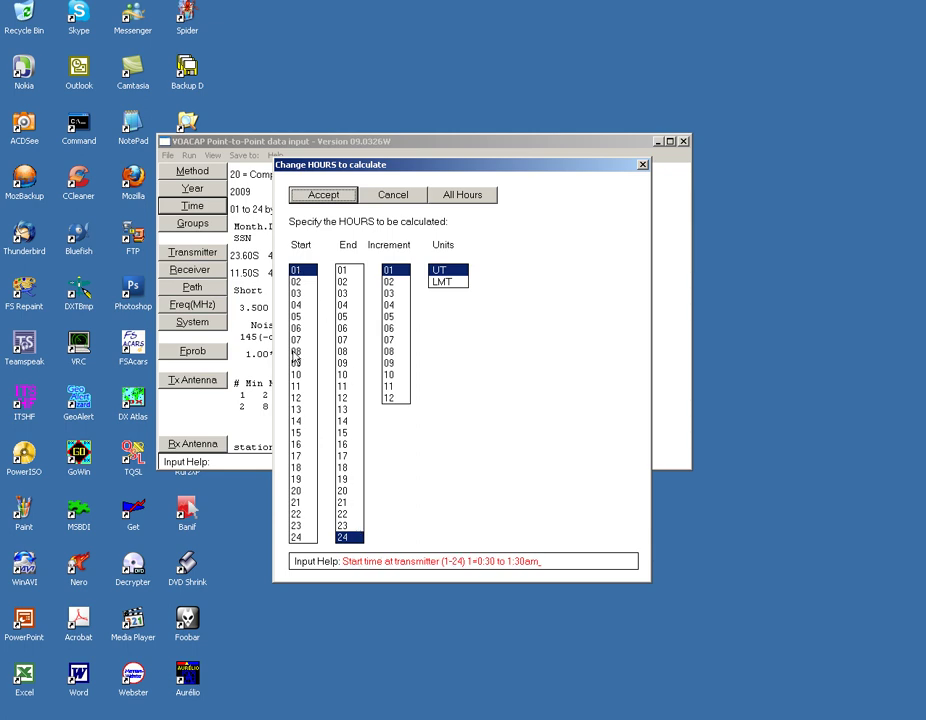
left_click(301, 374)
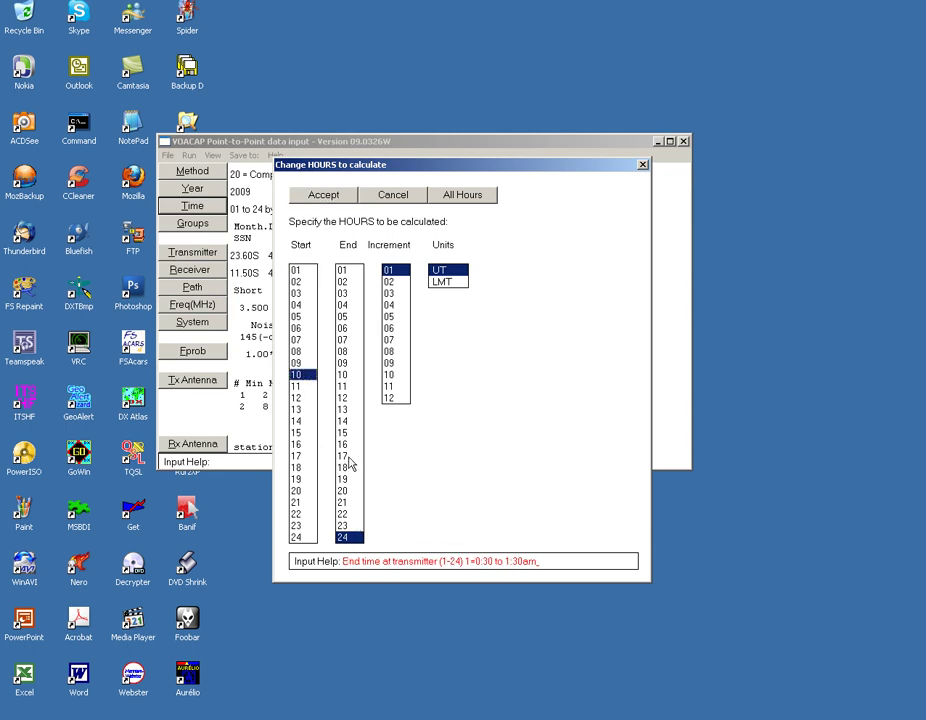
left_click(350, 444)
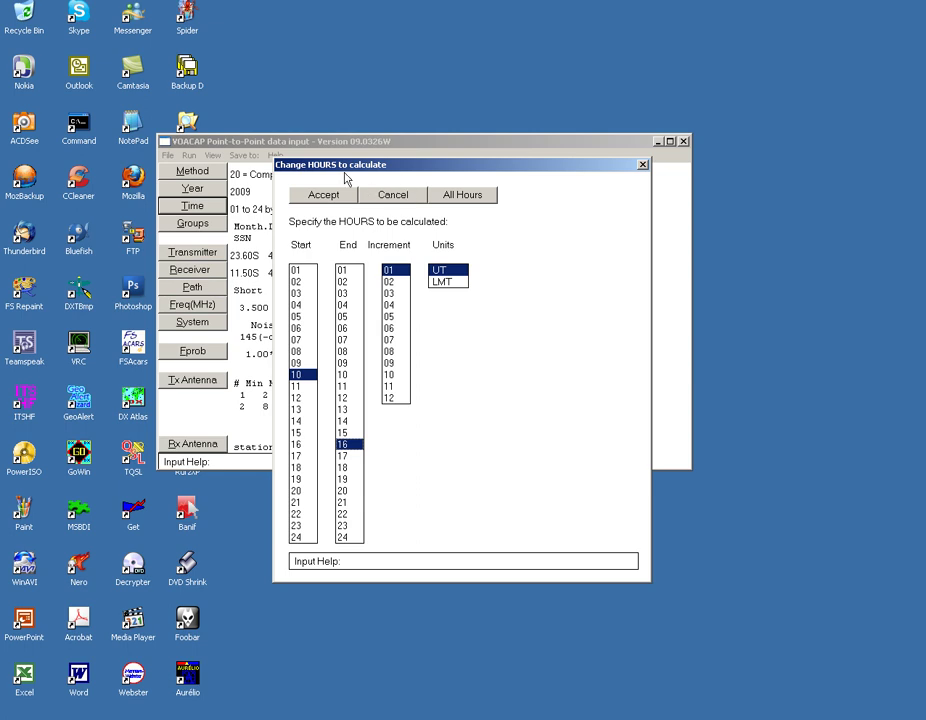
left_click(299, 271)
left_click(352, 537)
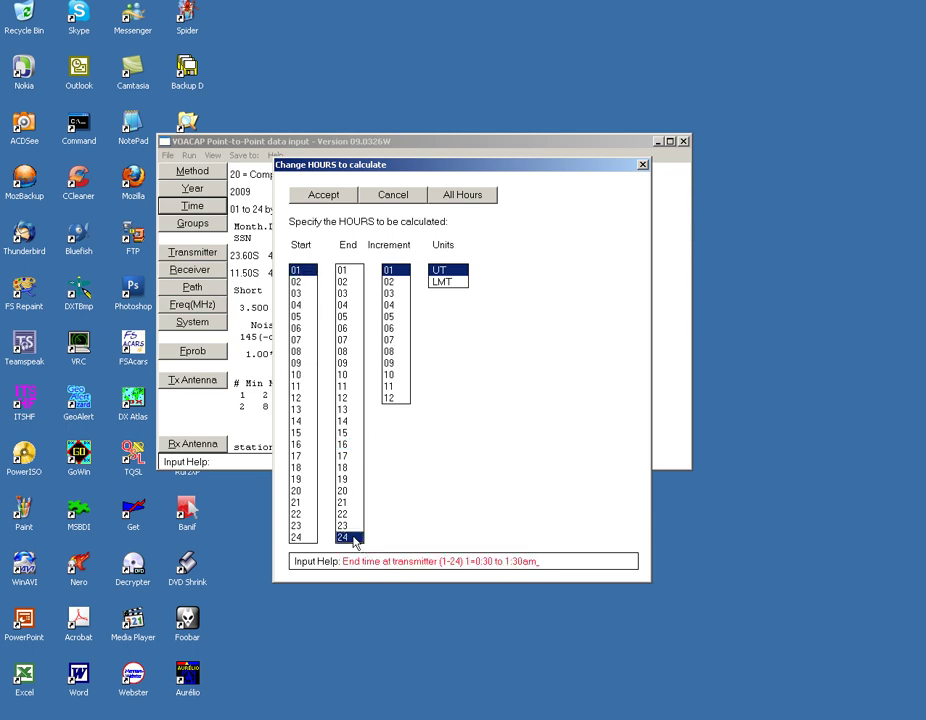
left_click(403, 275)
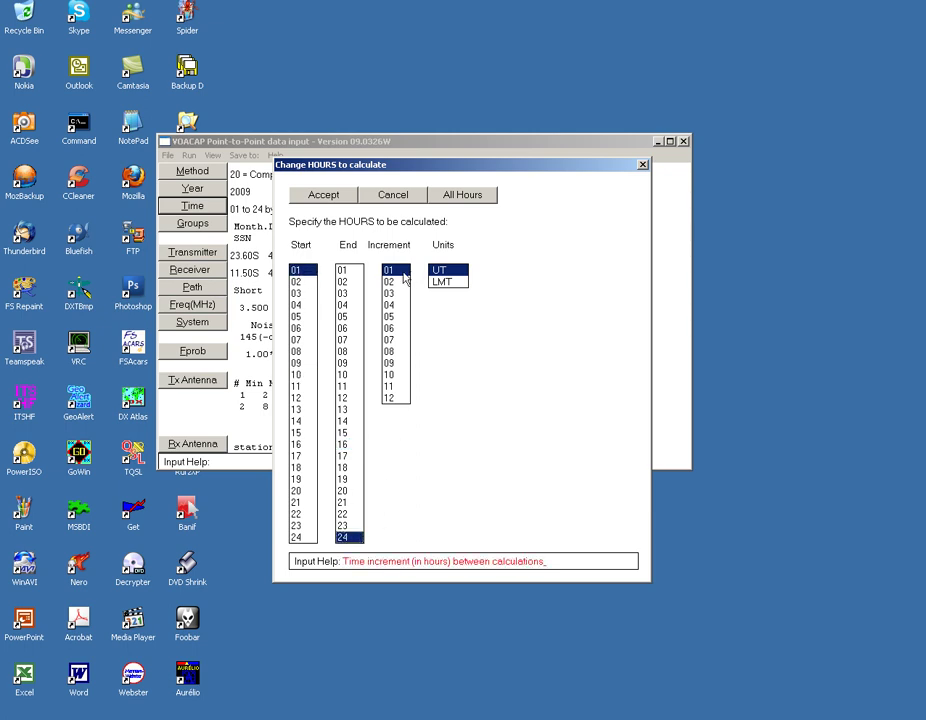
left_click(447, 275)
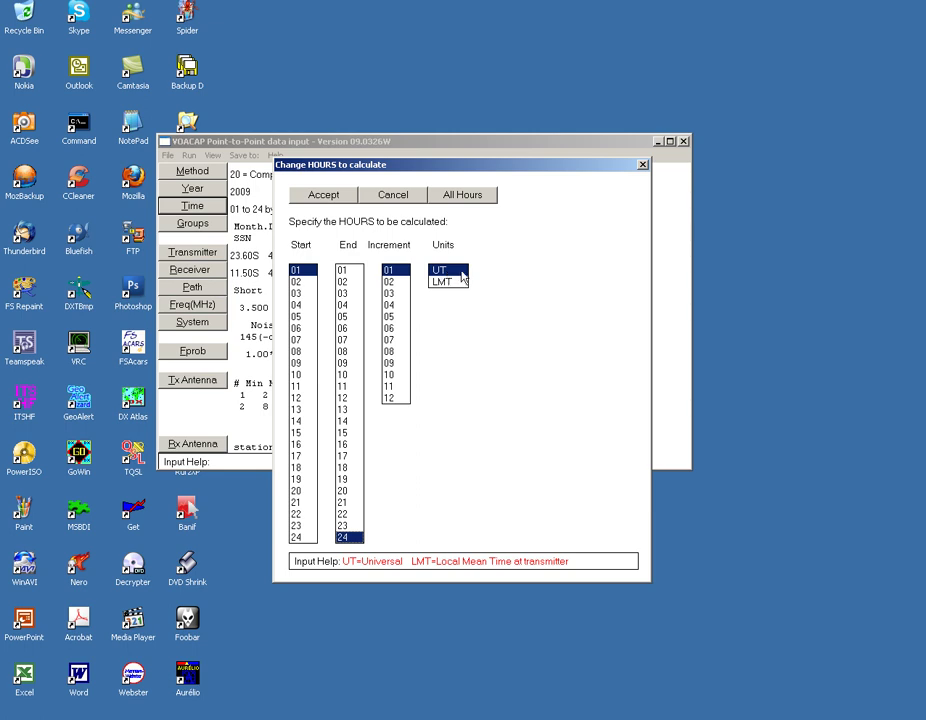
left_click(328, 197)
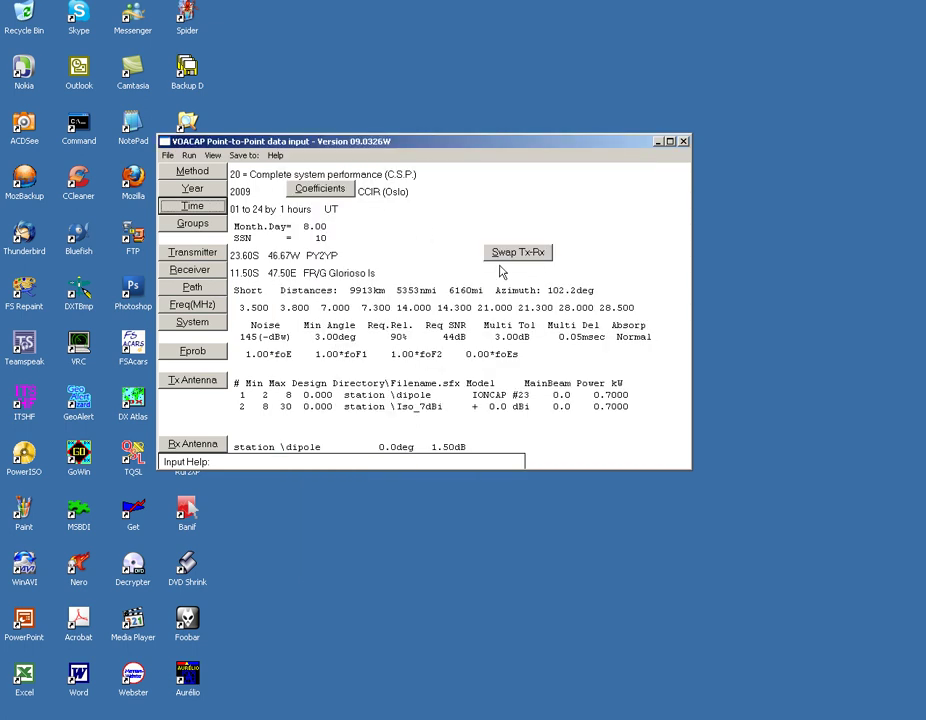
Step: Open the month and sunspot number parameters at the SSN value of the first group
left_click(194, 224)
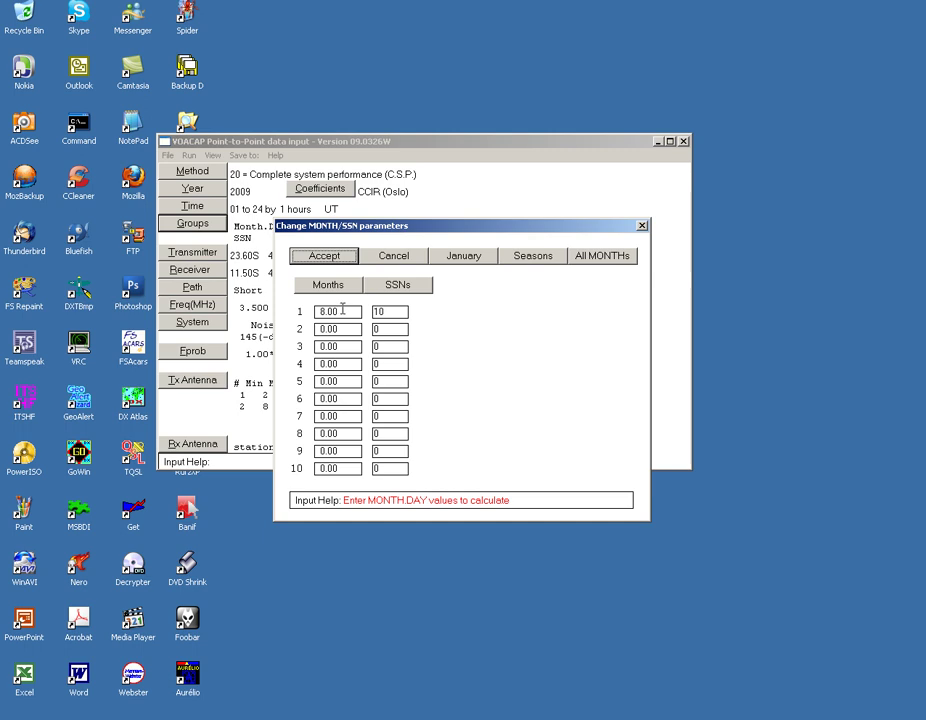
left_click(391, 311)
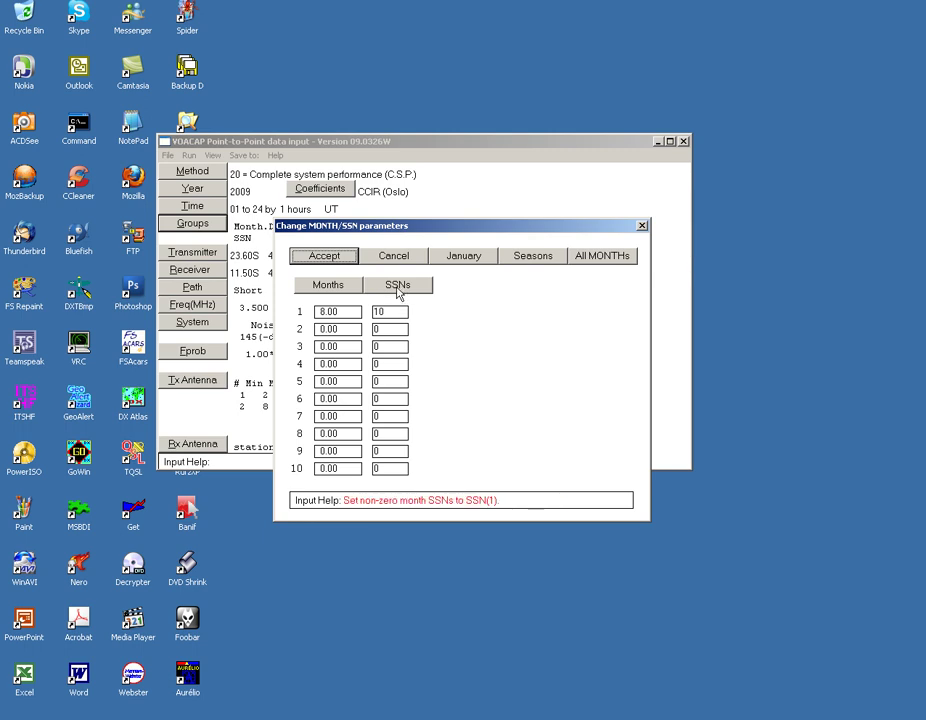
left_click(391, 314)
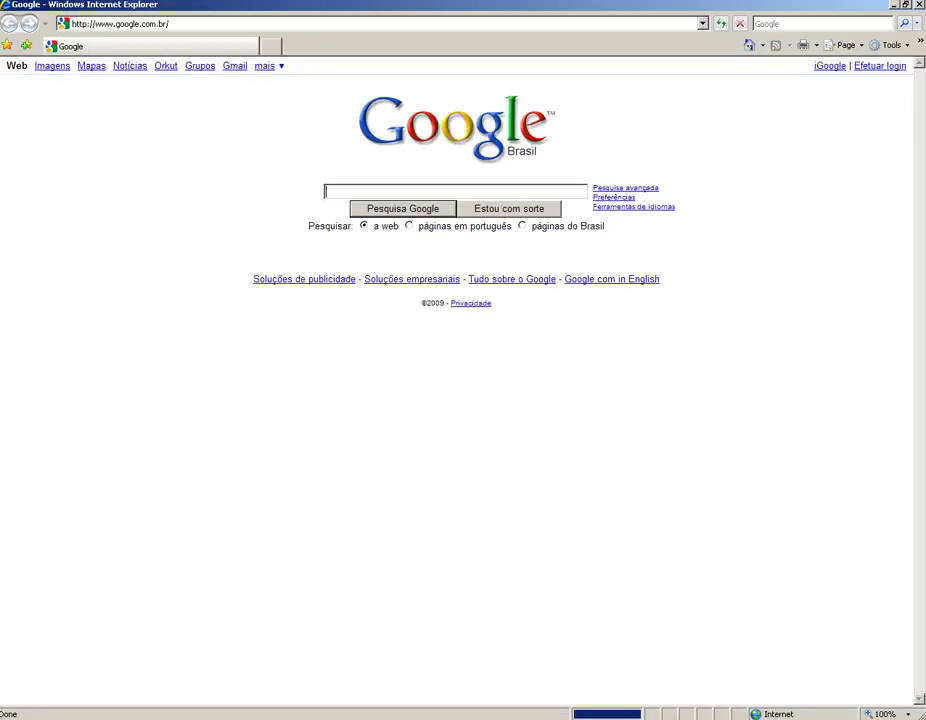
left_click(180, 24)
type("voacap")
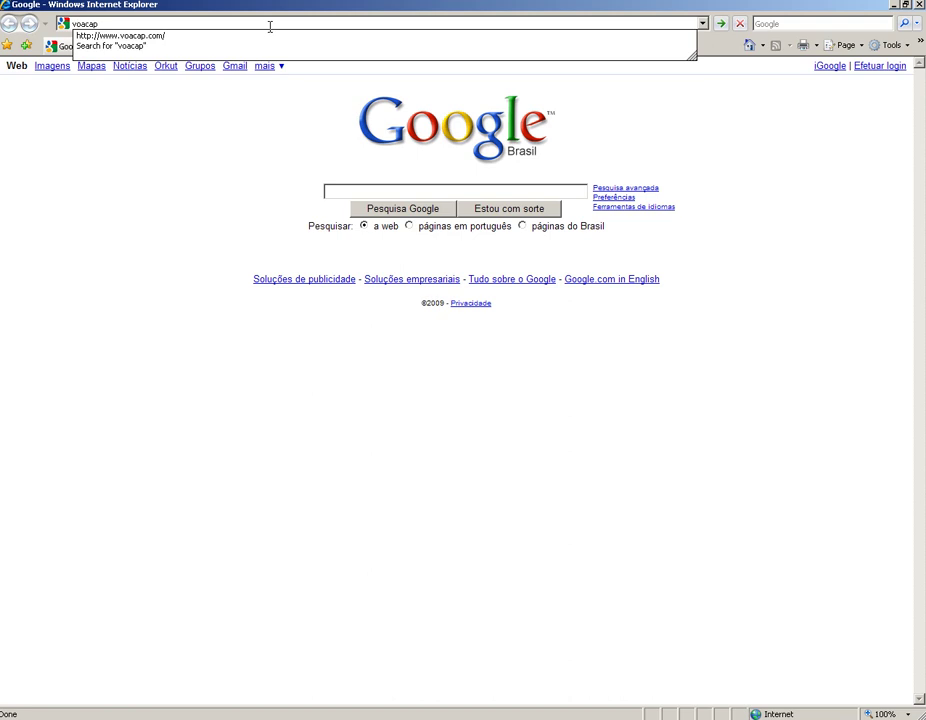
key("Down")
key("Return")
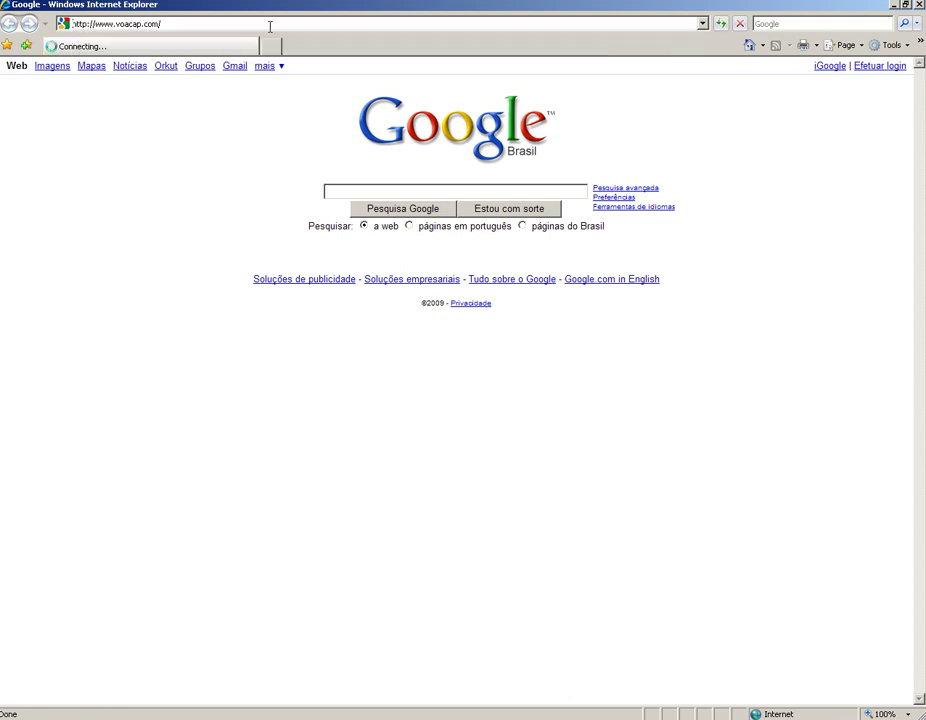
Step: Open the Current International Smoothed Sunspot Numbers table, examine the monthly predictions for 2009, and return to the VOACAP month/SSN parameters
scroll(393, 156, "down", 5)
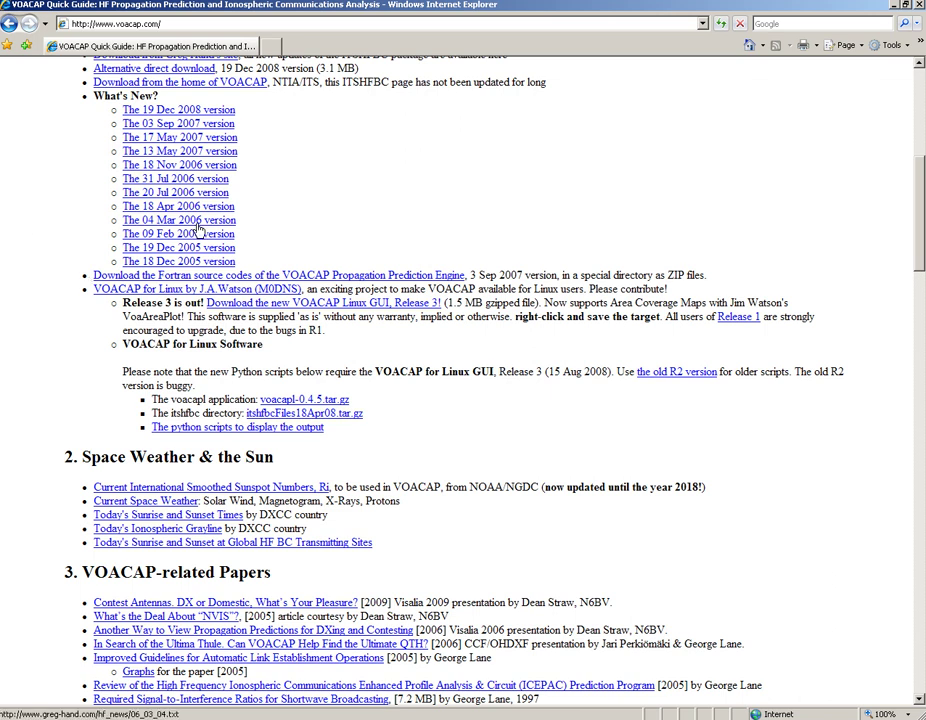
mouse_move(292, 492)
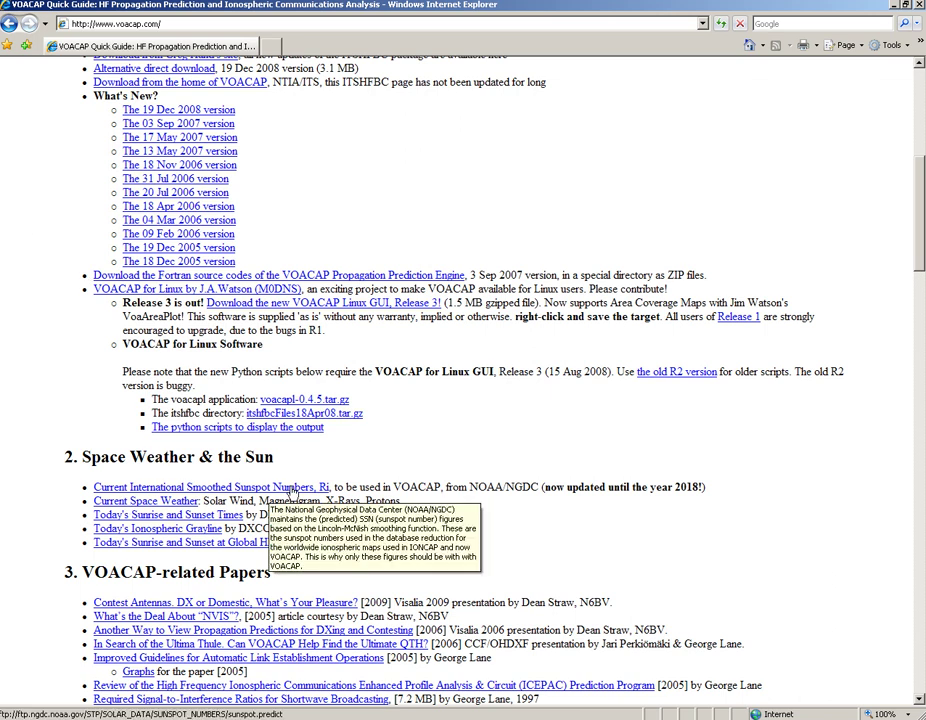
left_click(290, 488)
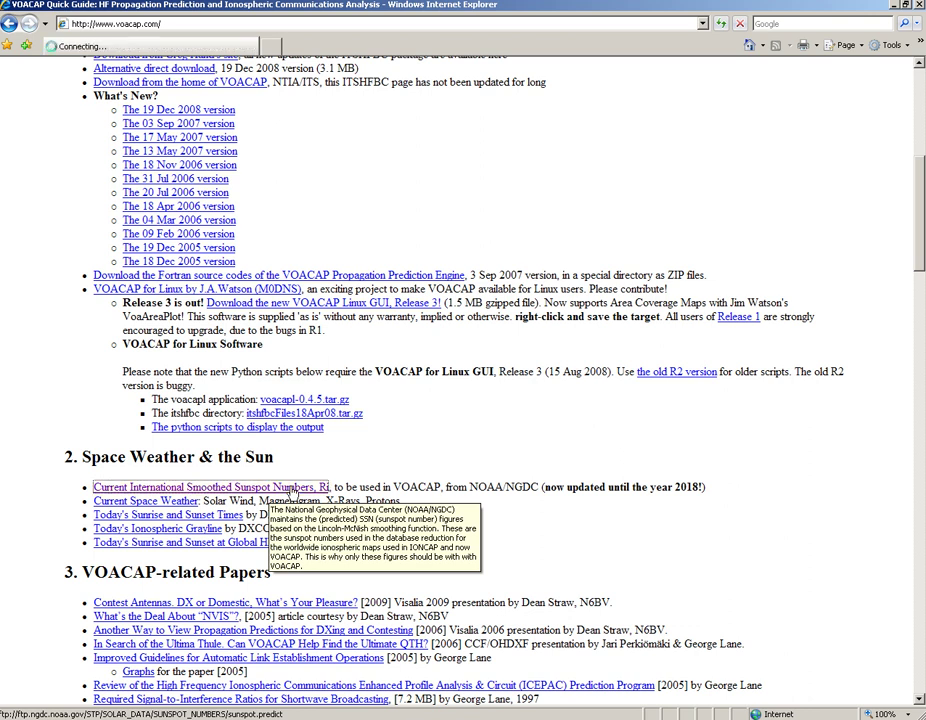
scroll(290, 486, "down", 2)
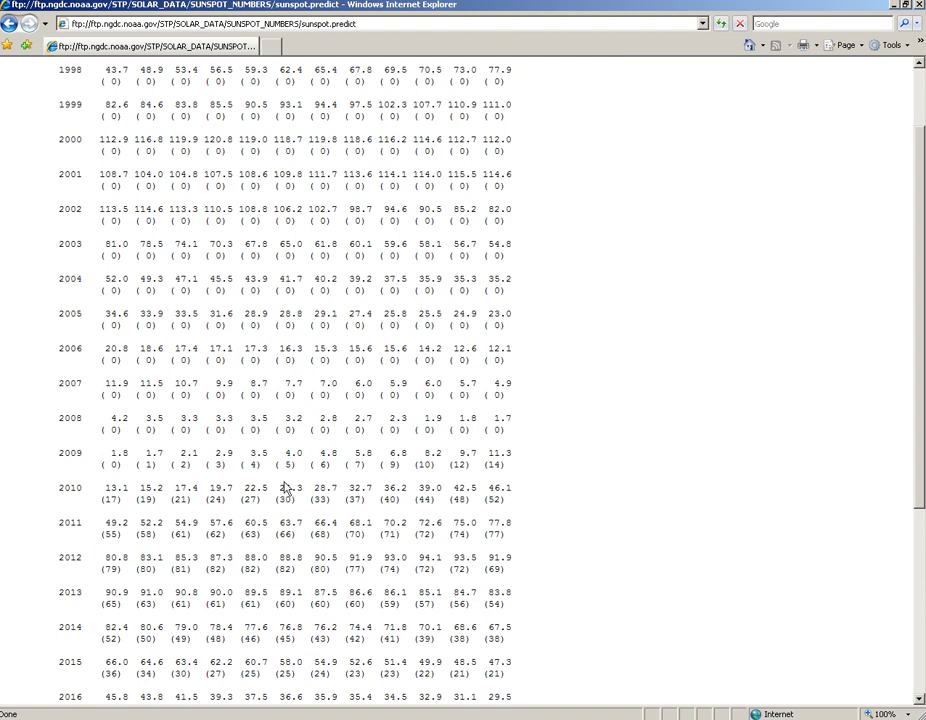
scroll(656, 237, "up", 1)
scroll(656, 237, "up", 2)
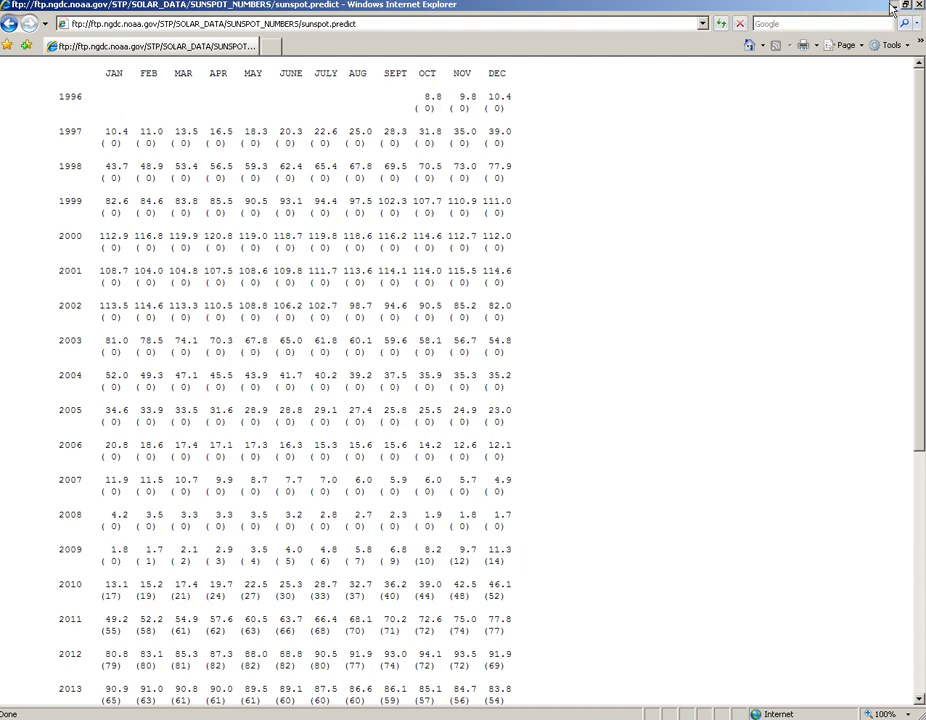
left_click(893, 8)
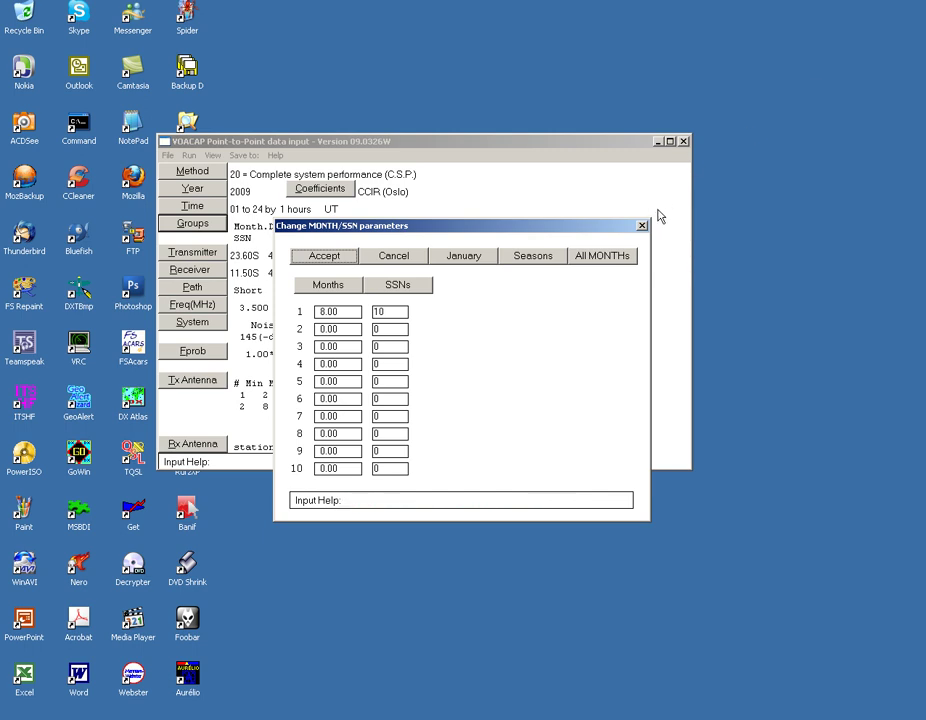
Step: Set the SSN of the first group, month 8.00, to 6
left_click(400, 311)
left_click_drag(400, 311, 357, 306)
type("6")
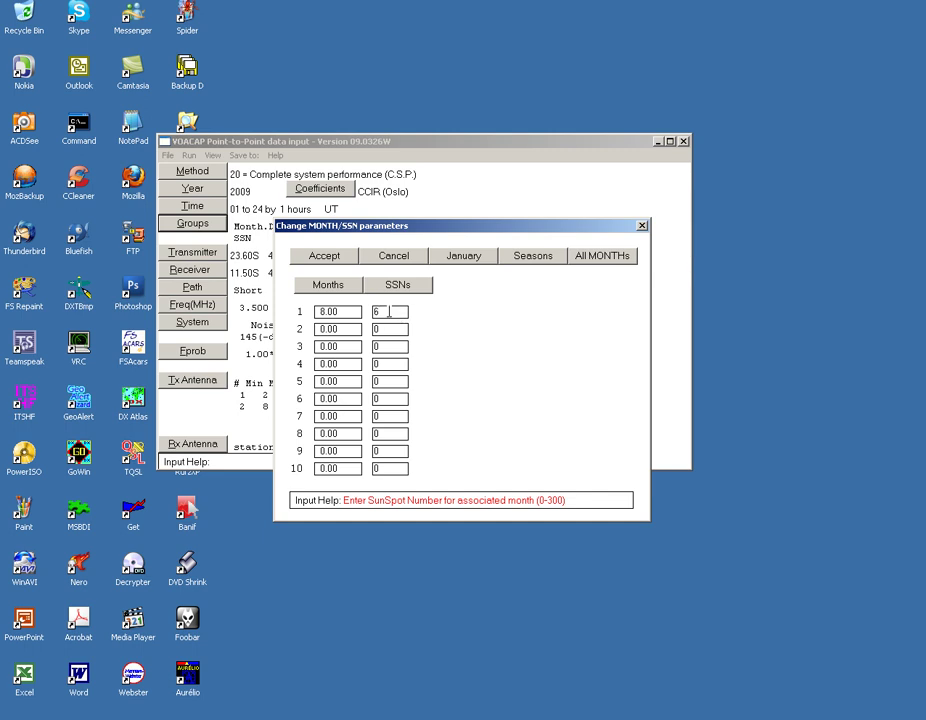
Step: Set the month and day of the first group to 8.16 and accept the MONTH/SSN parameters
left_click(338, 311)
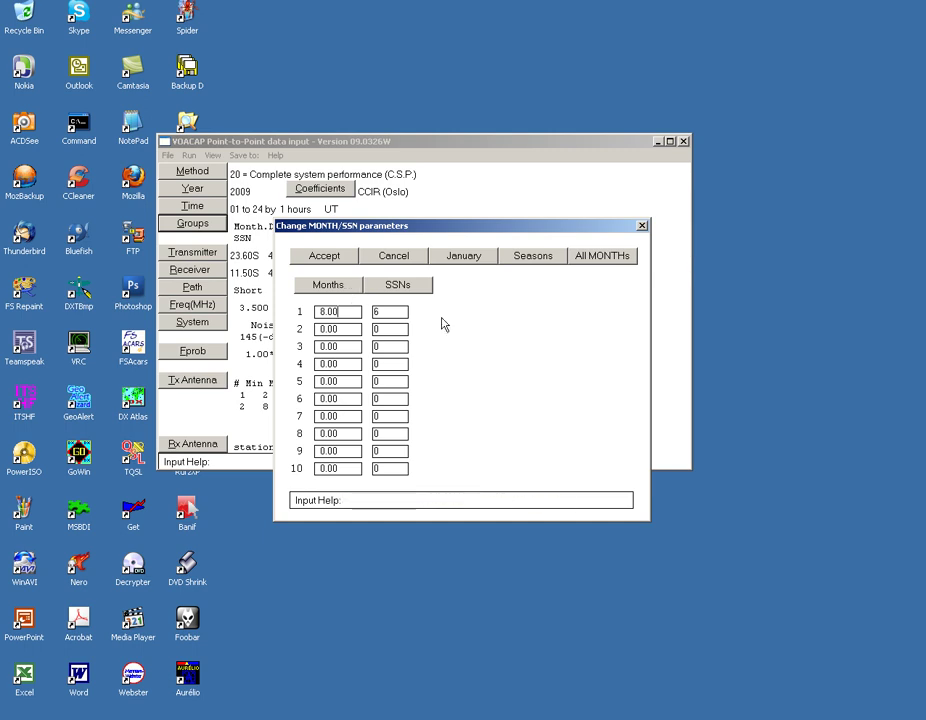
key("BackSpace")
key("BackSpace")
type("16")
mouse_move(334, 306)
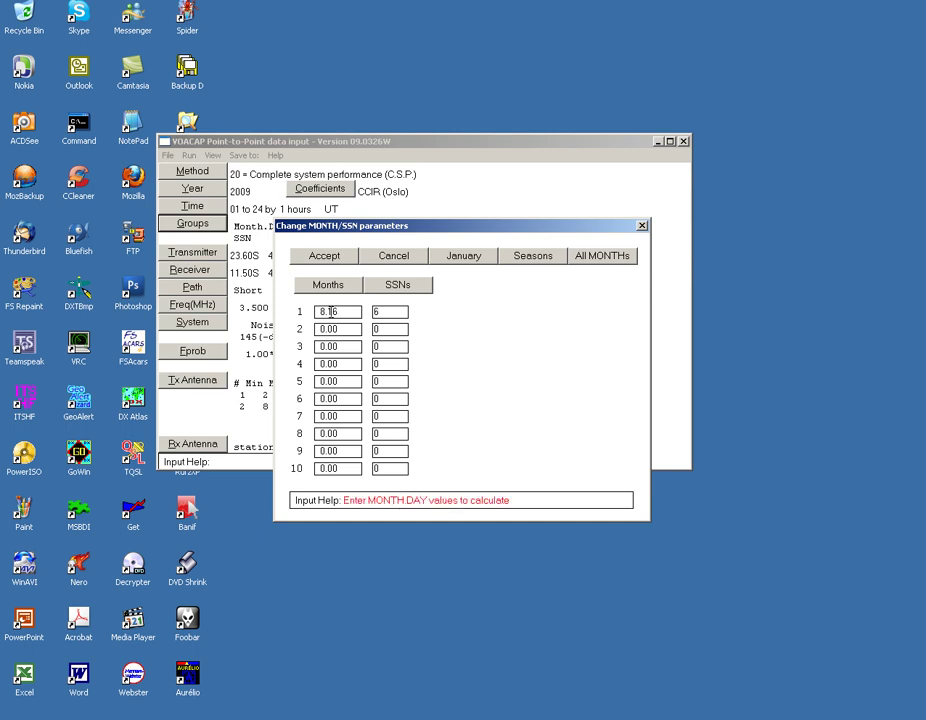
left_click(327, 255)
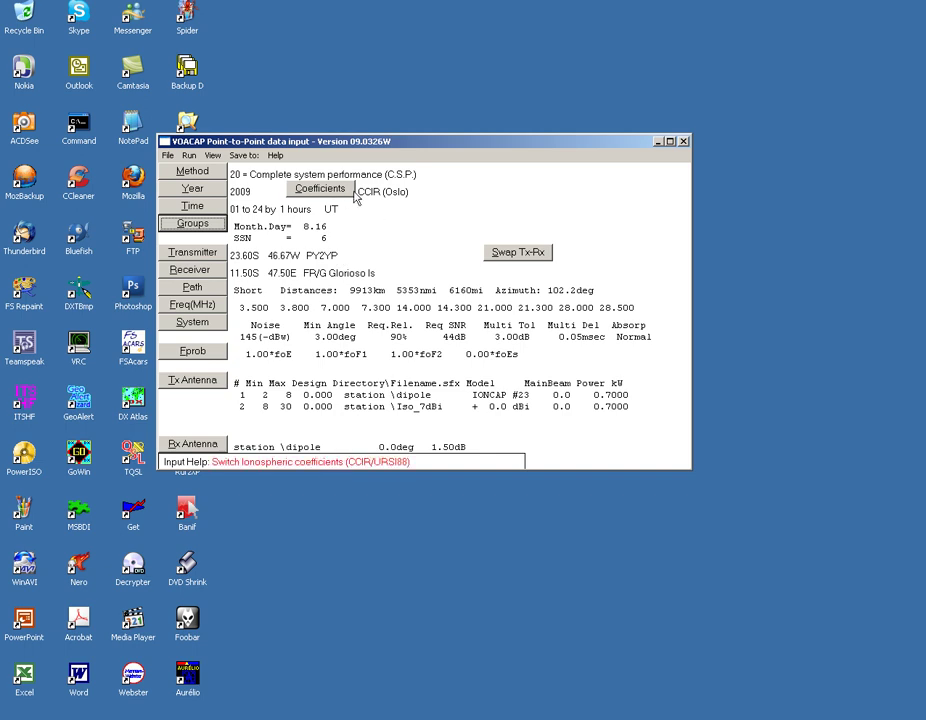
Step: Switch the ionospheric coefficients to URSI 88 (Australian) and back to CCIR (Oslo)
left_click(349, 192)
left_click(349, 192)
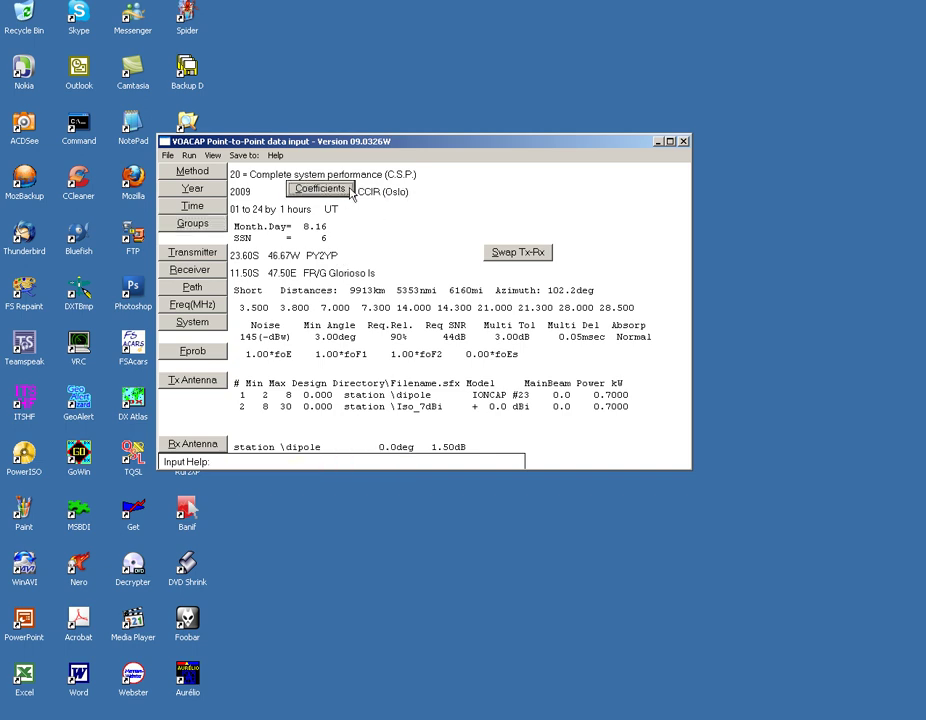
left_click(350, 193)
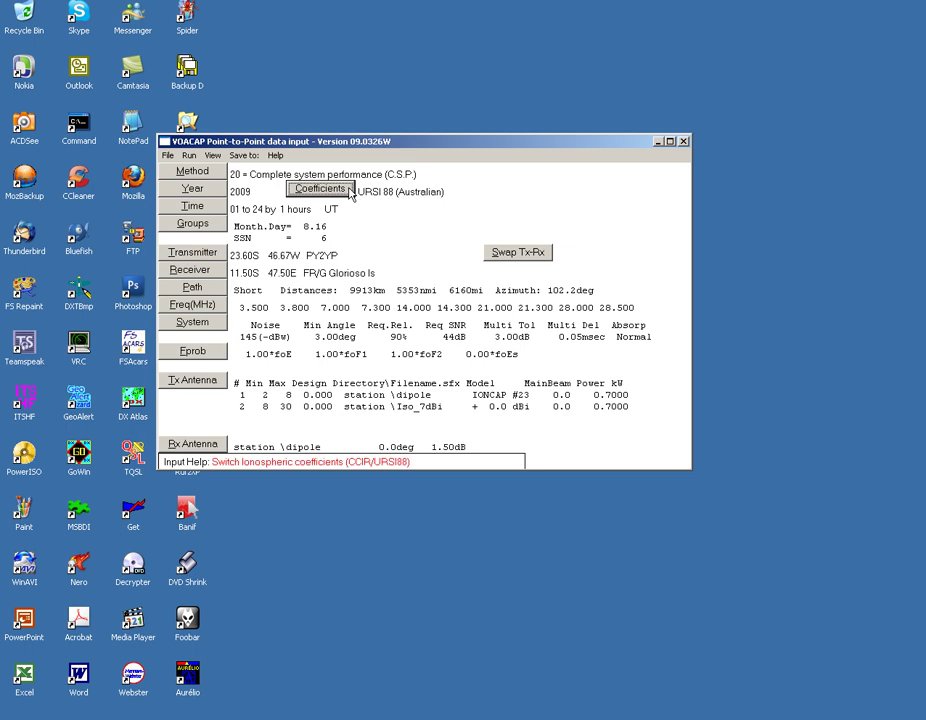
left_click(350, 193)
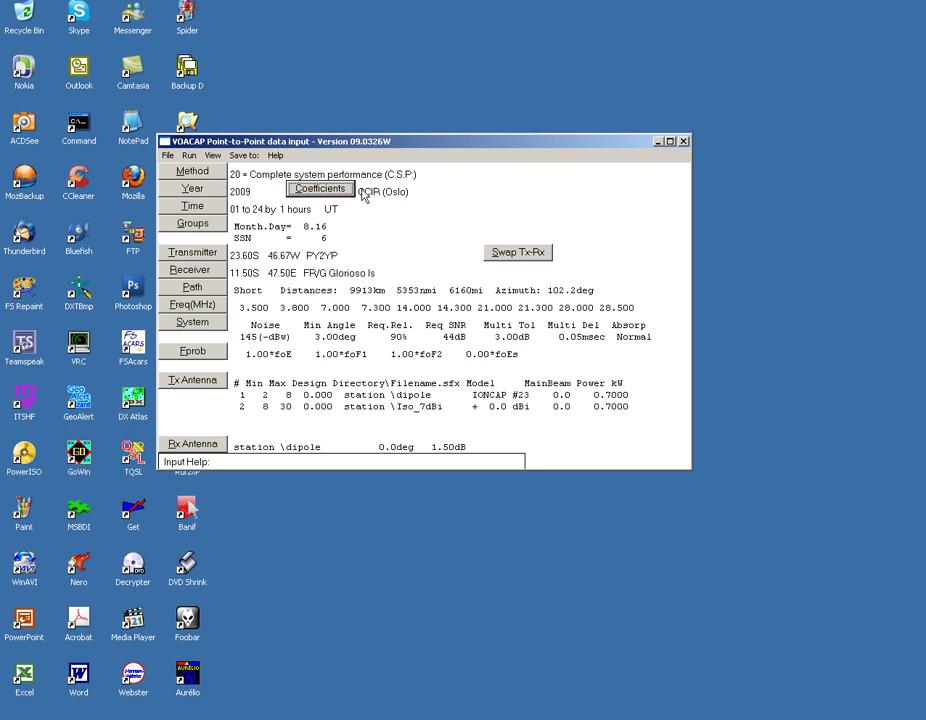
Step: Set the month of the first group to 8 without a day and accept the MONTH/SSN parameters
left_click(212, 229)
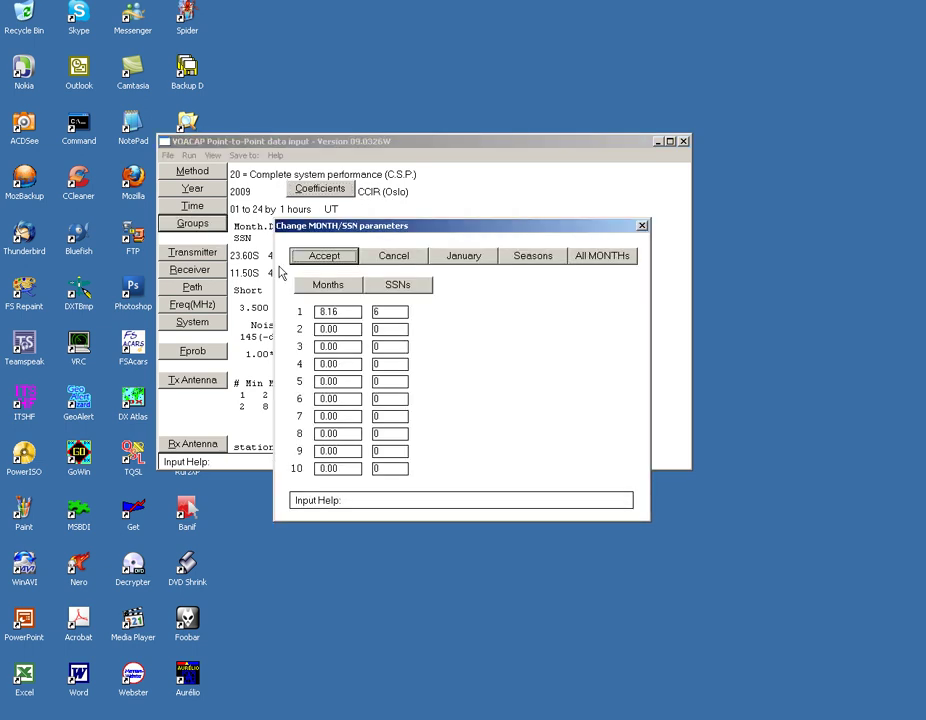
left_click(325, 311)
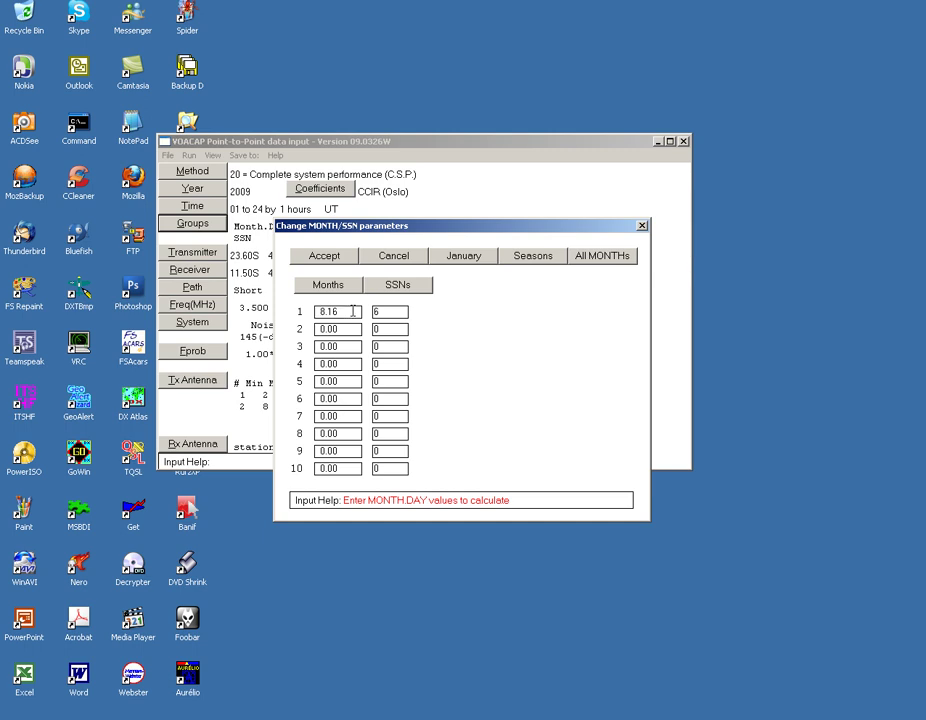
key("BackSpace")
key("BackSpace")
key("BackSpace")
key("BackSpace")
type("8")
left_click(331, 254)
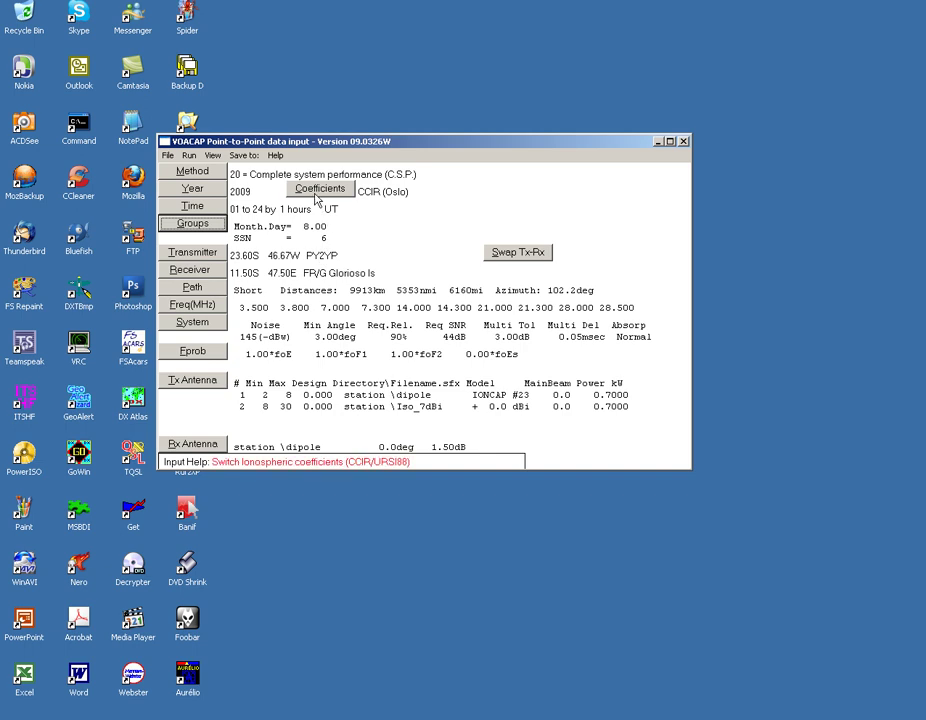
Step: Toggle the ionospheric coefficients once more, ending on CCIR (Oslo)
left_click(316, 198)
left_click(316, 198)
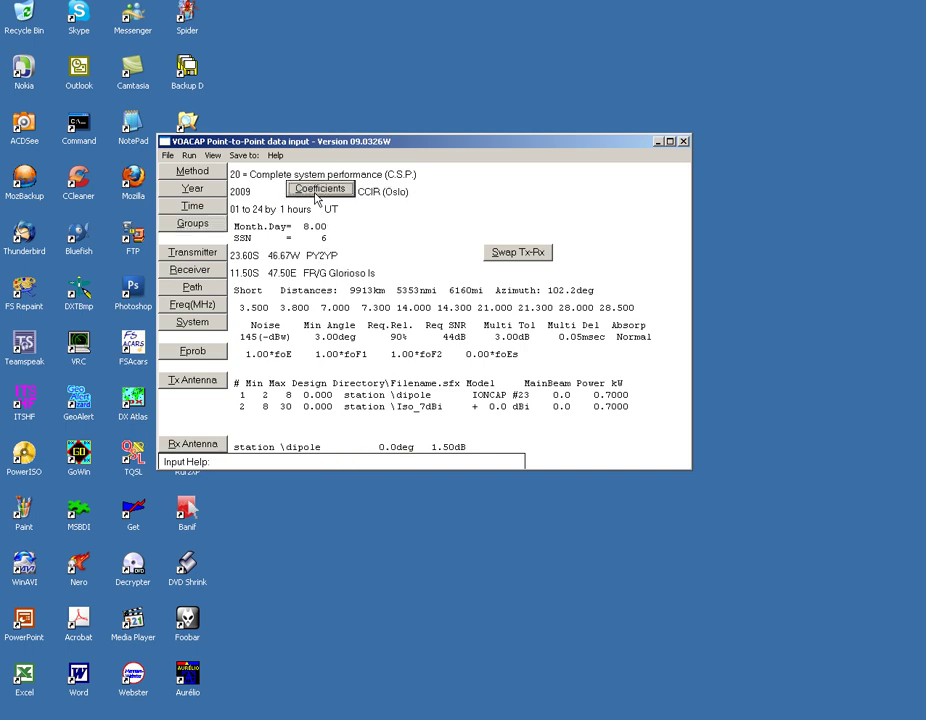
Step: Open the transmitter parameters and examine the latitude and longitude entries
left_click(208, 256)
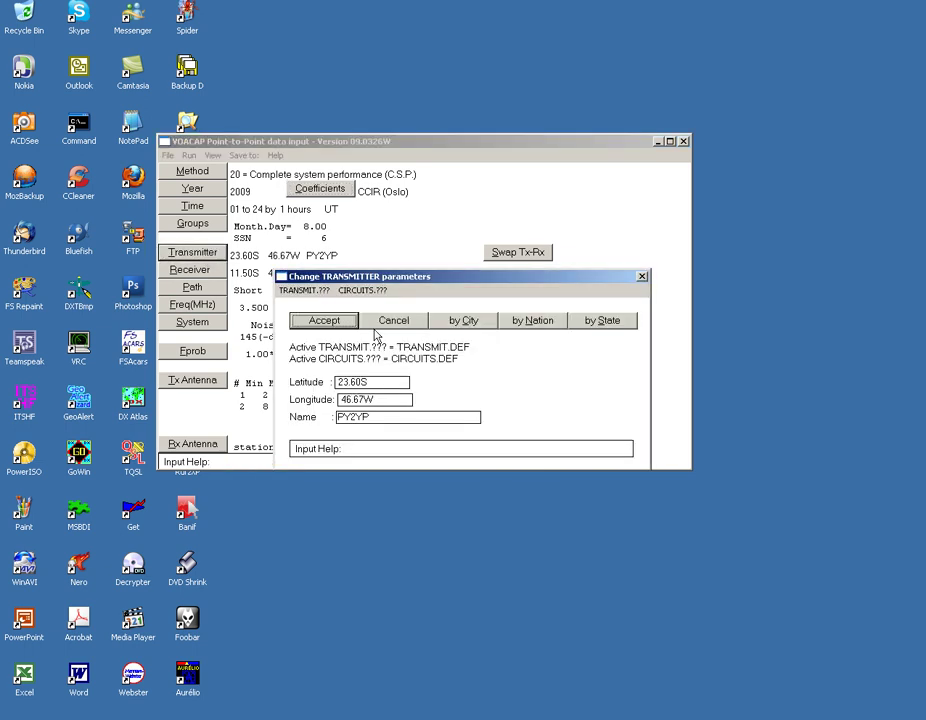
left_click(334, 382)
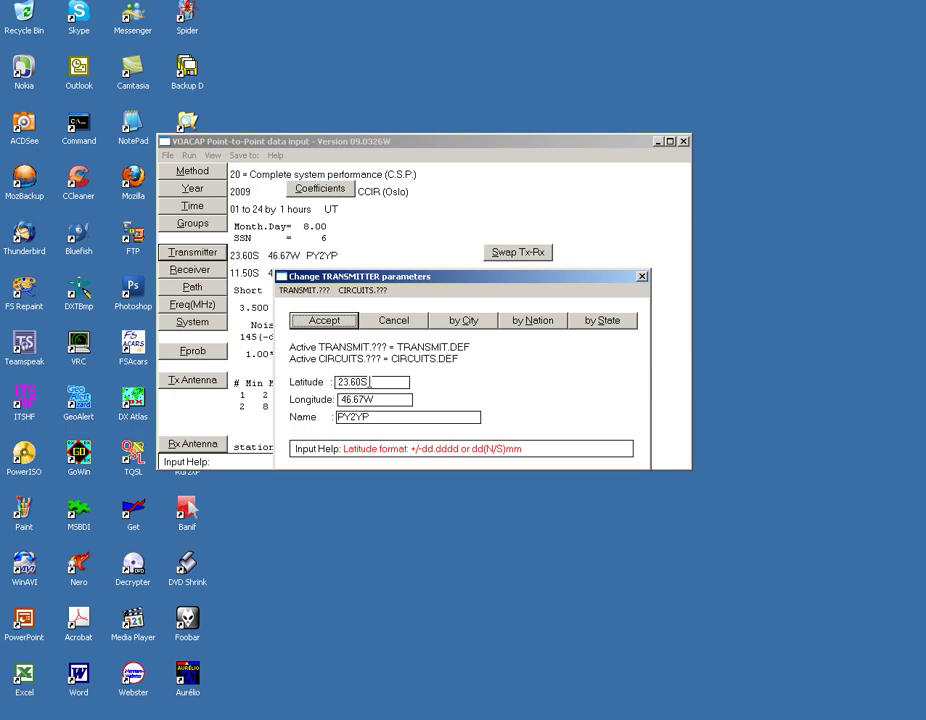
left_click(382, 399)
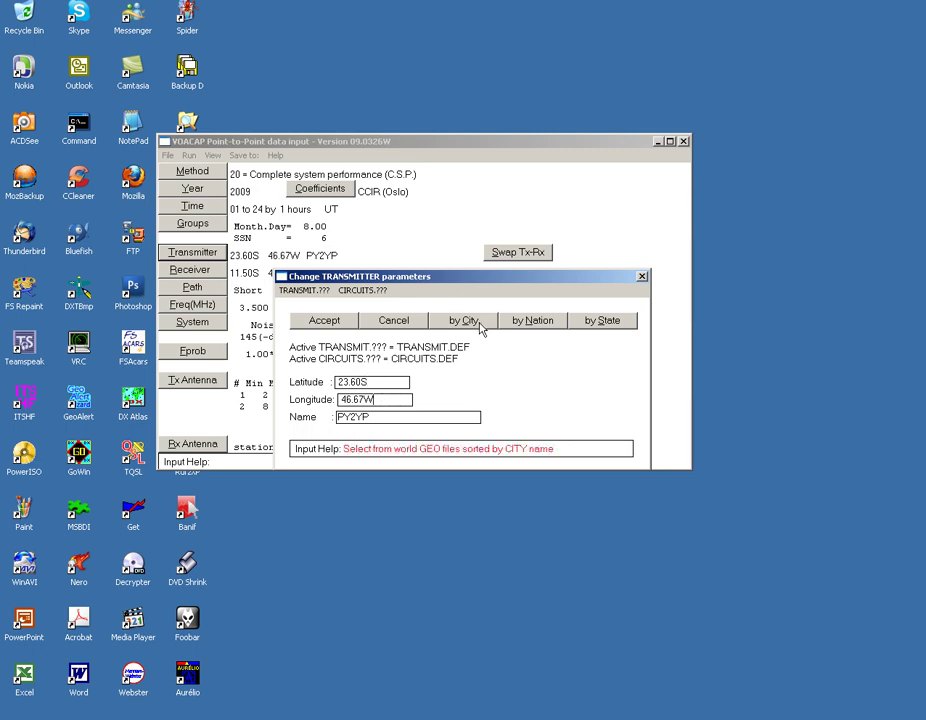
Step: Find SAO PAULO, BRAZIL in the SAMERICA.GEO city list for the transmitter, and close the list without accepting its coordinates
left_click(465, 322)
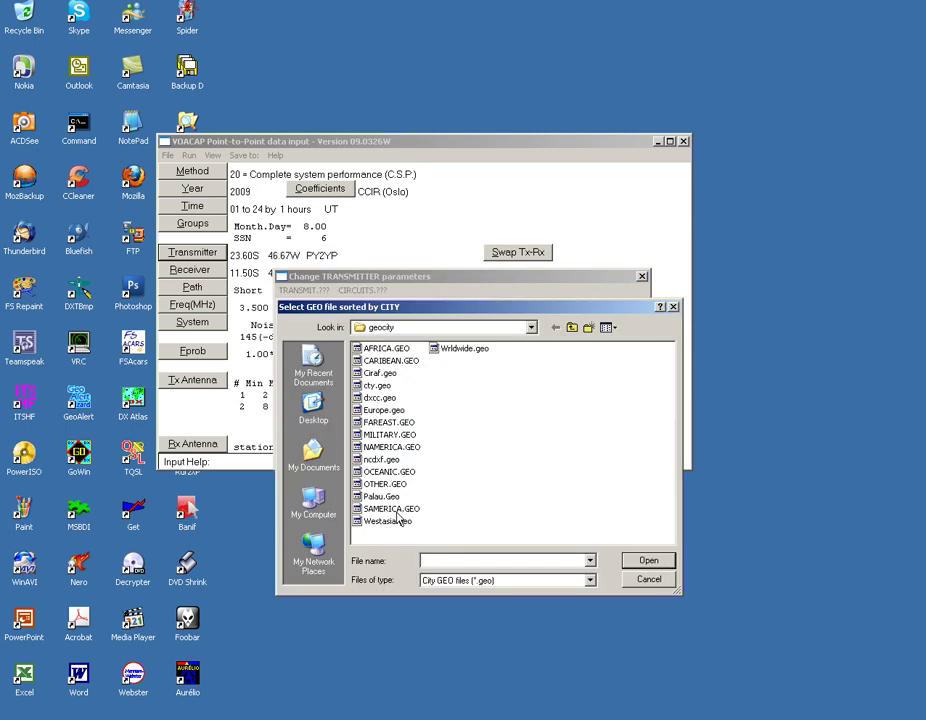
left_click(390, 508)
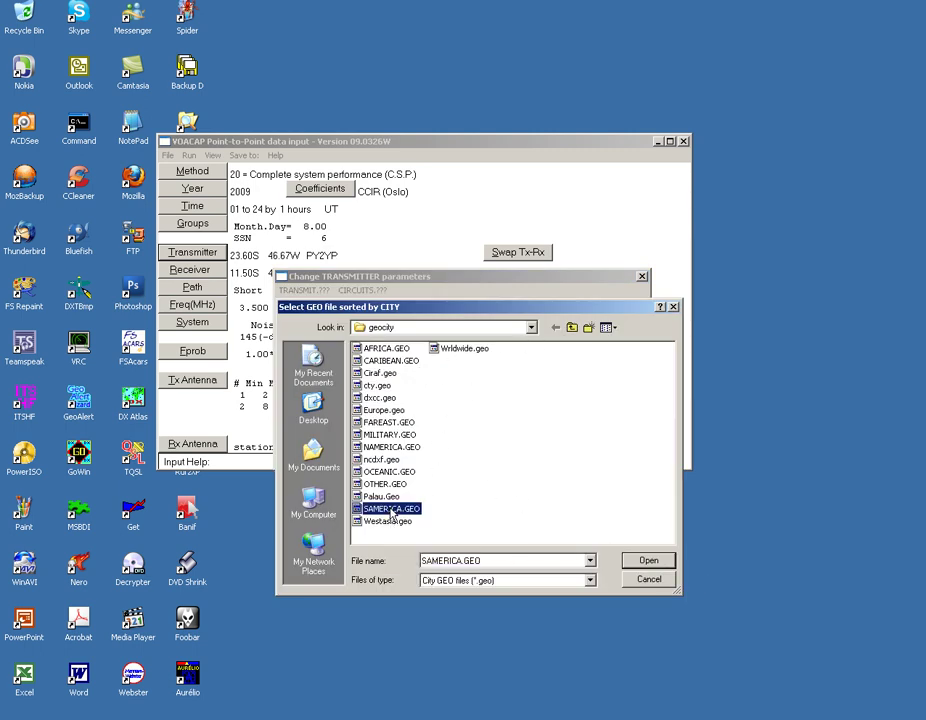
left_click(650, 560)
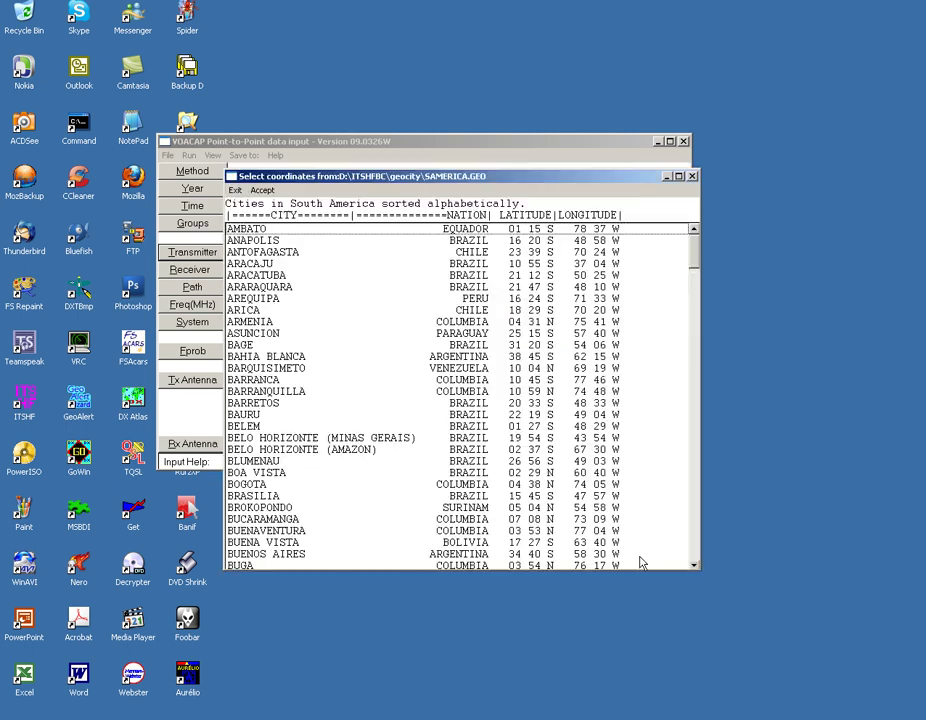
left_click_drag(693, 252, 714, 494)
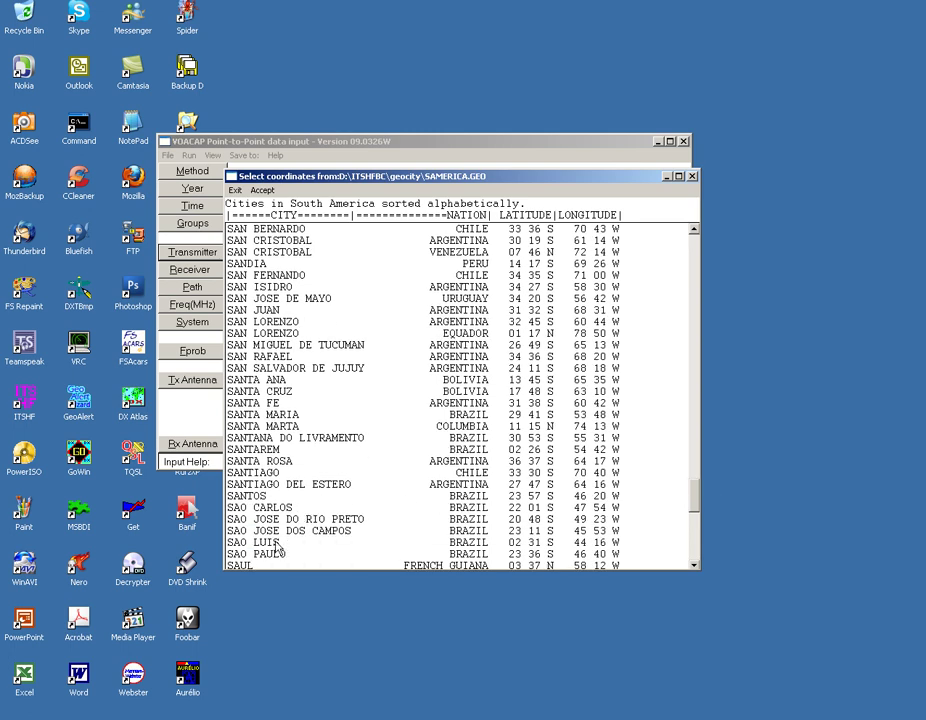
left_click(284, 553)
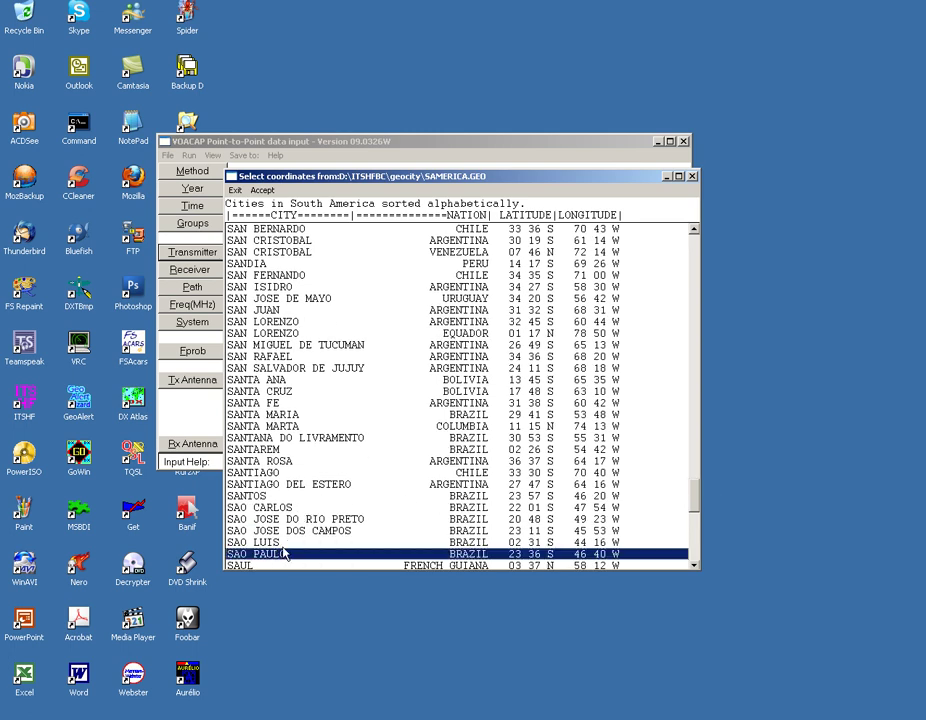
left_click(692, 177)
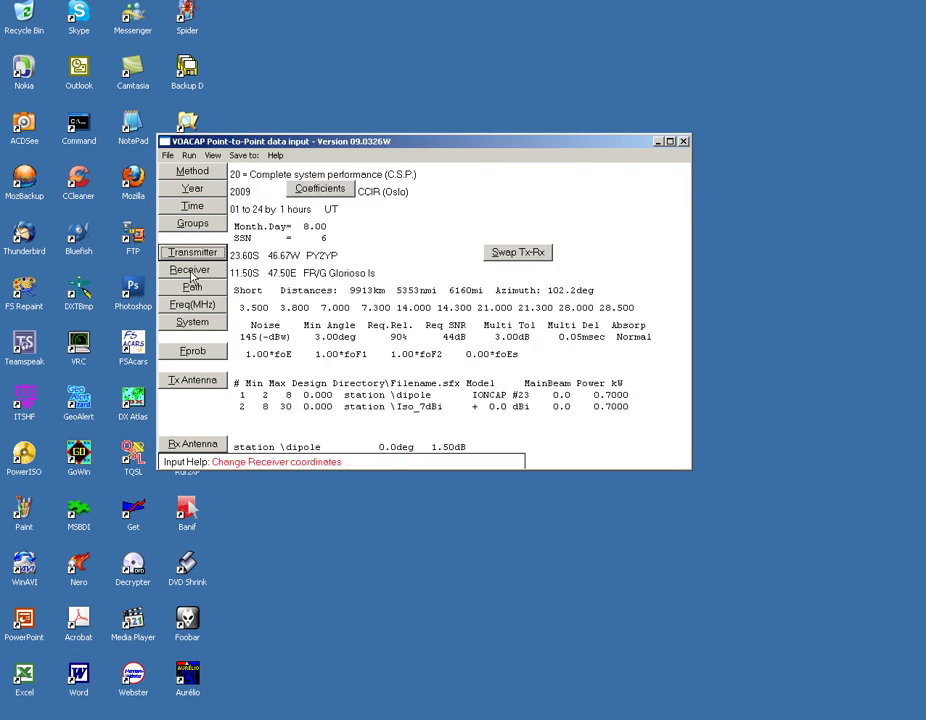
Step: Set the receiver location to FR/G Glorioso Is from the dxcc.geo city file
left_click(189, 269)
left_click(463, 324)
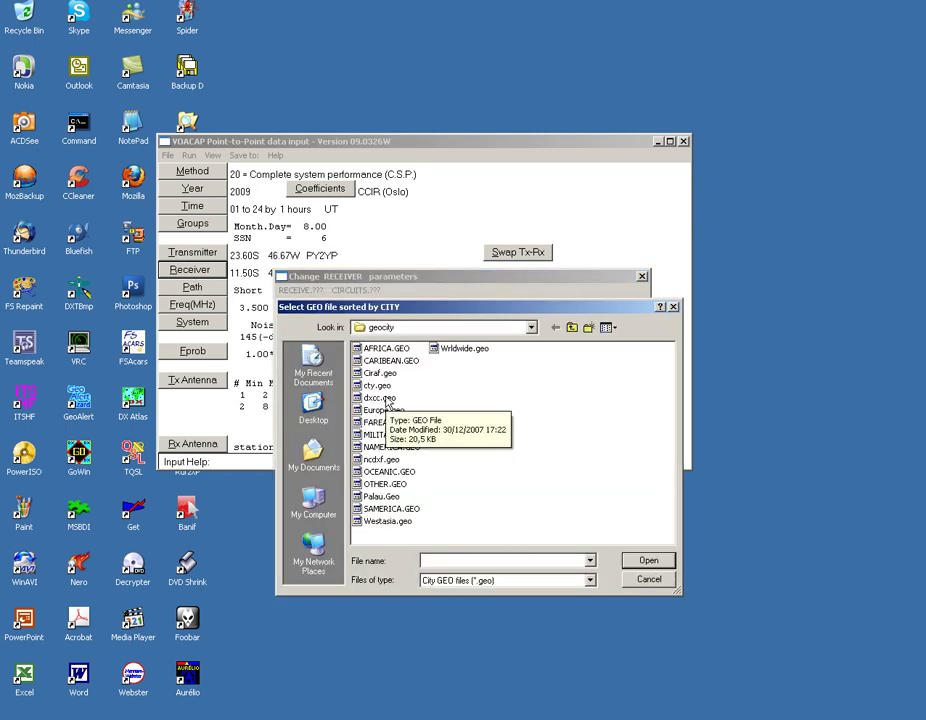
double_click(380, 397)
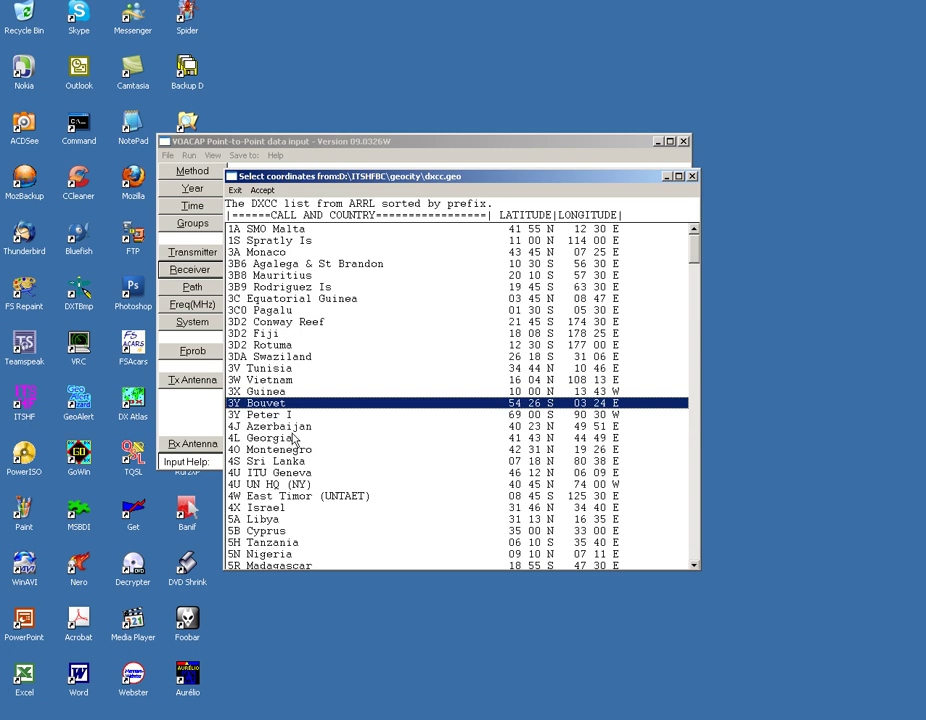
key("g")
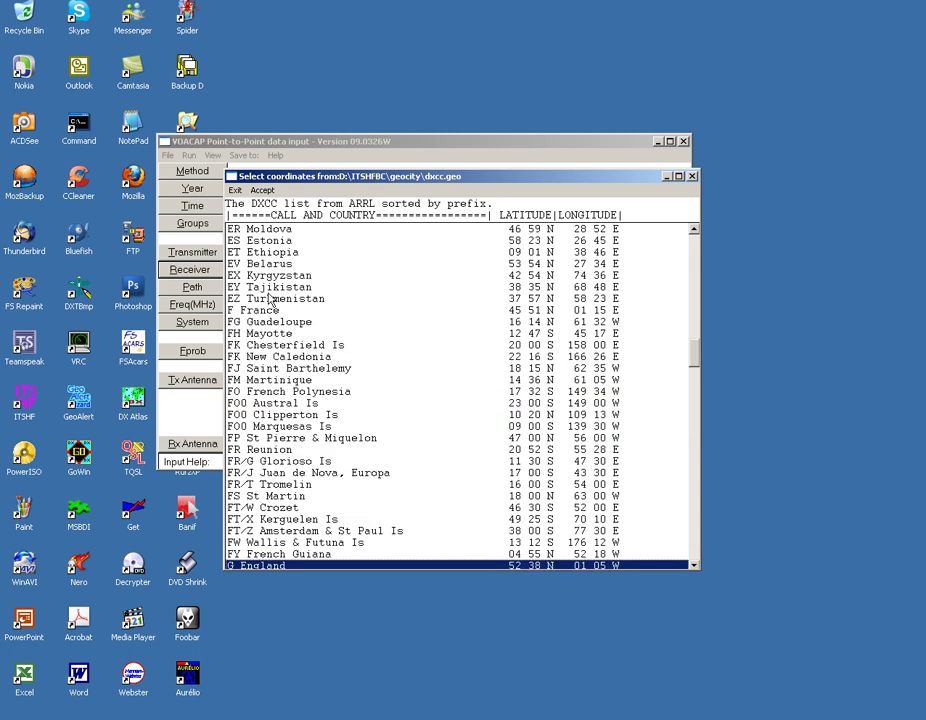
left_click(275, 463)
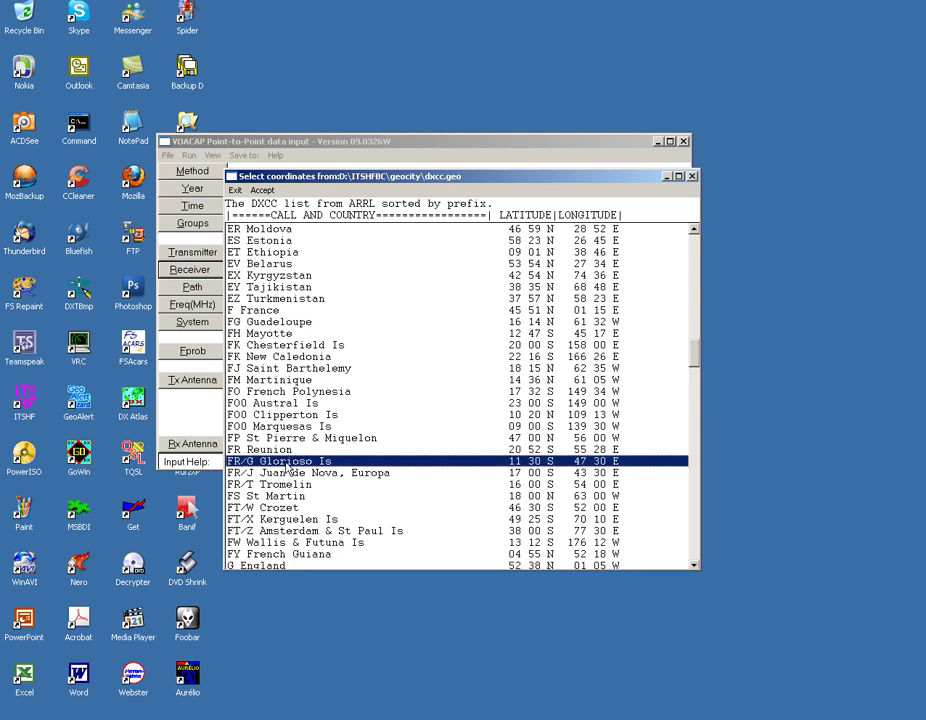
double_click(288, 466)
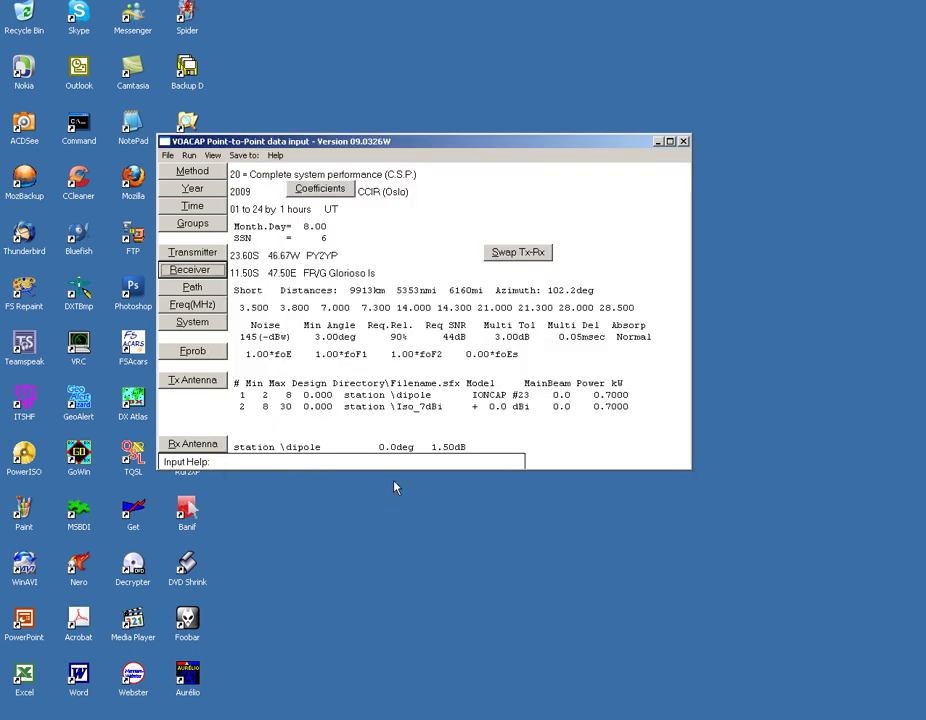
Step: Swap the transmitter and receiver and restore them, and toggle the path between Short and Long, ending on Short
left_click(521, 255)
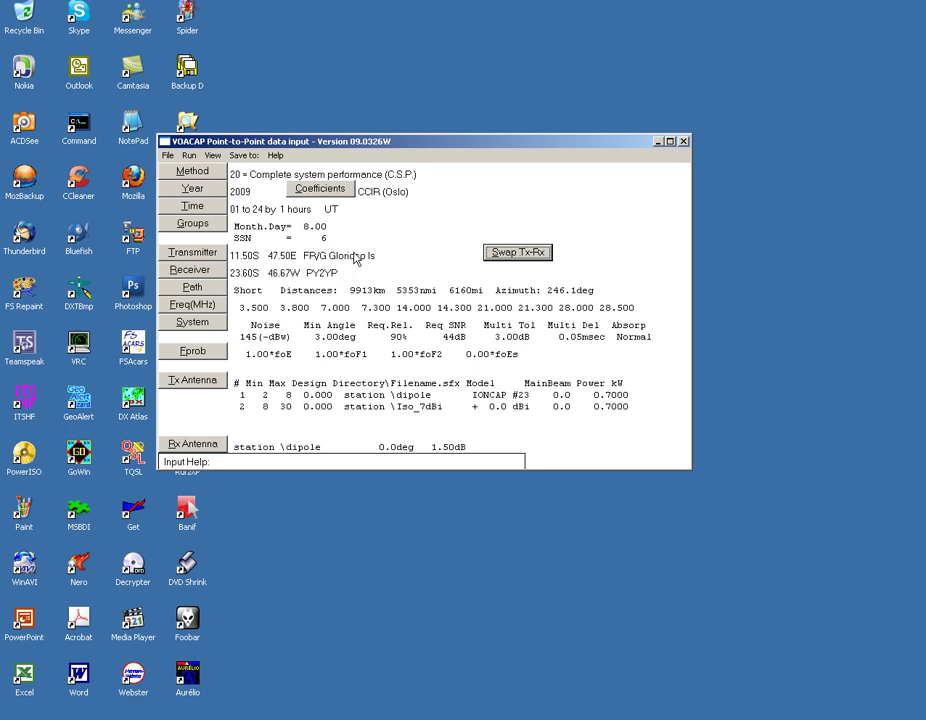
left_click(517, 252)
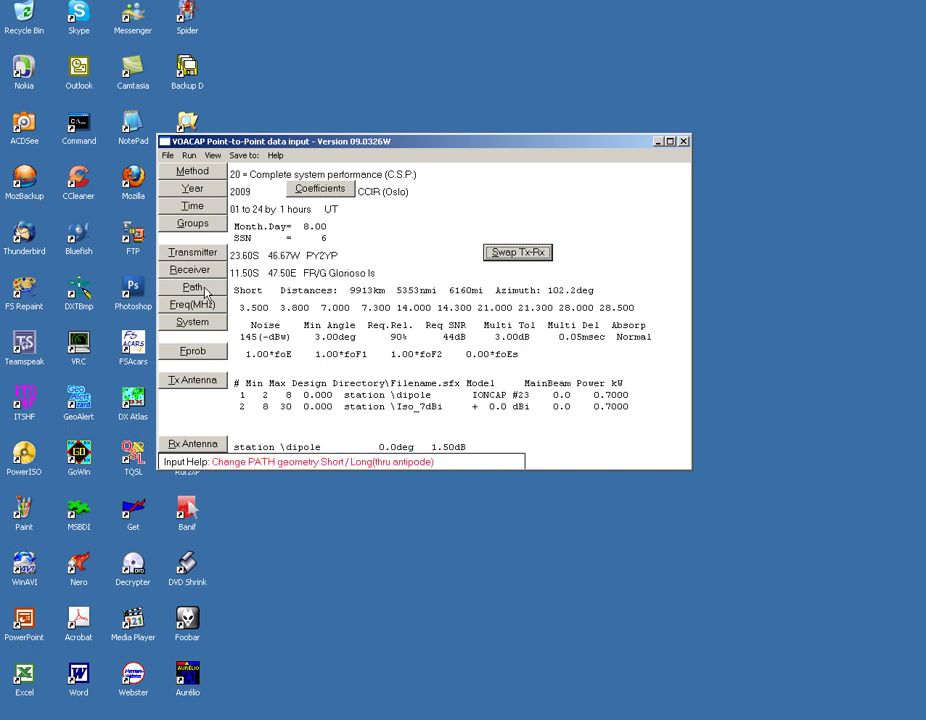
left_click(205, 290)
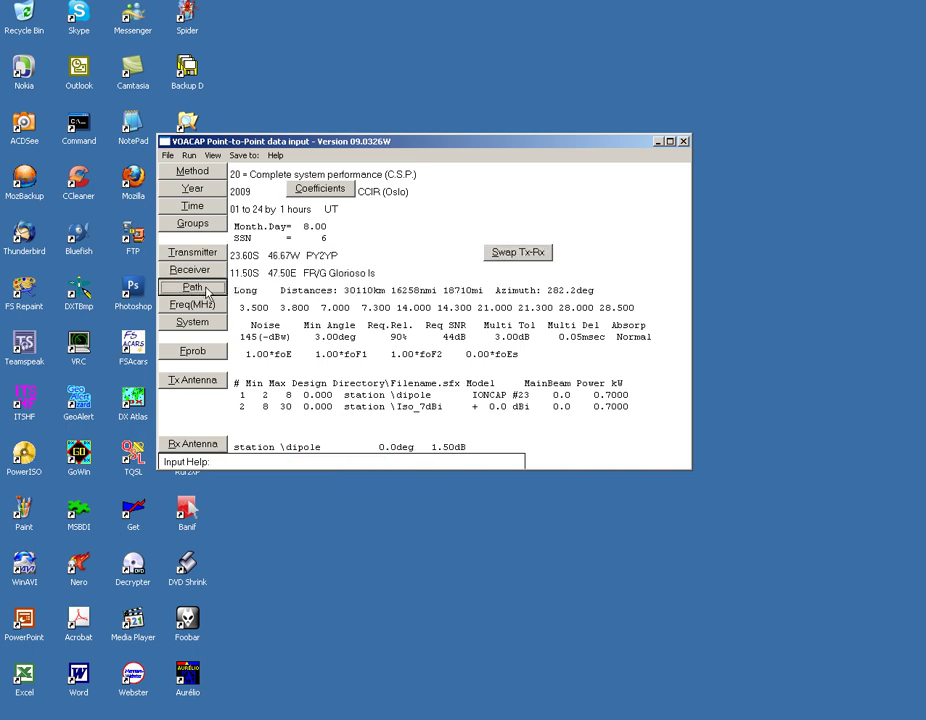
left_click(207, 290)
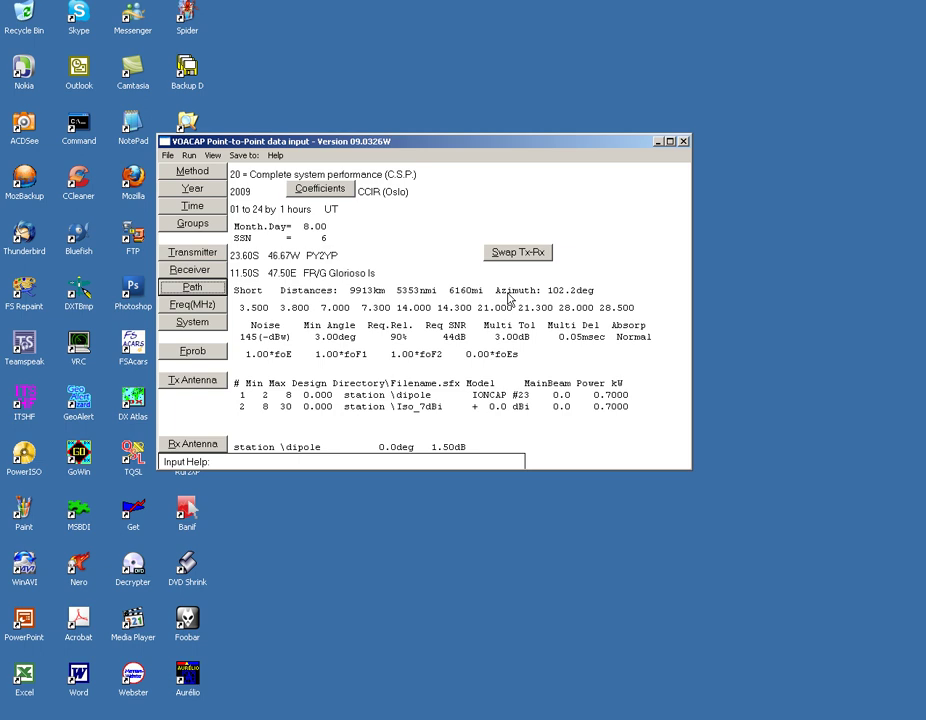
left_click(214, 289)
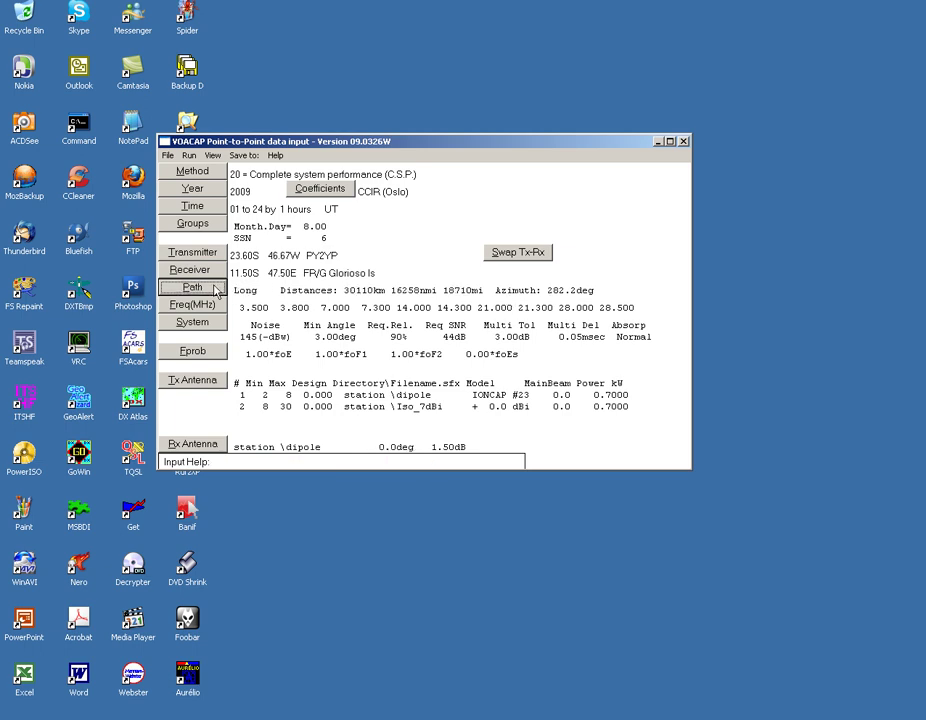
left_click(214, 289)
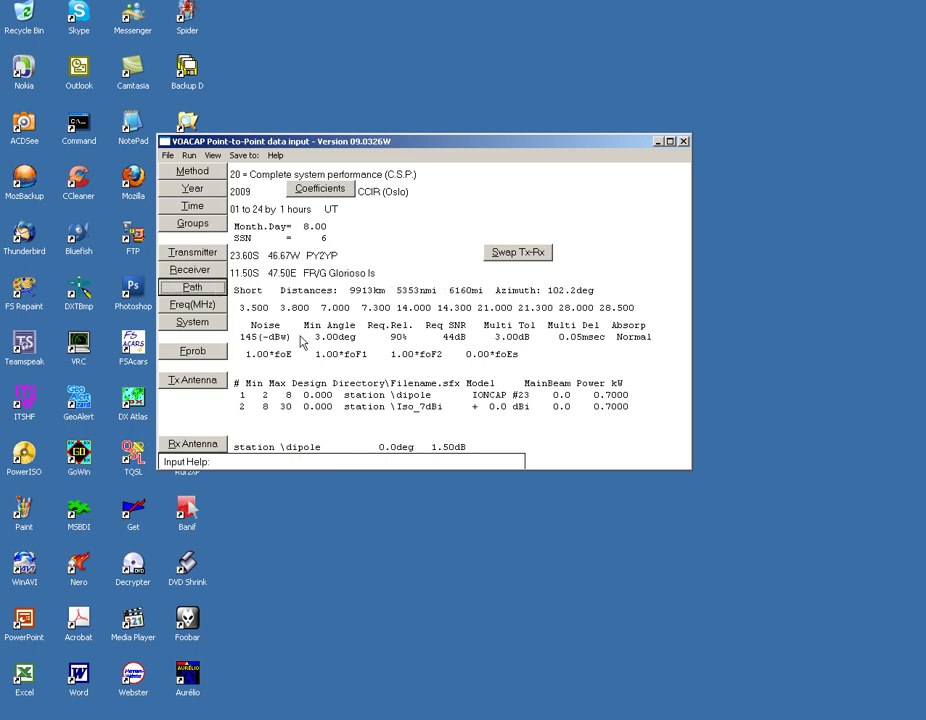
Step: Open the frequency complement and load the Default, Default 2 and Default 3 frequency sets in turn, ending on Default 3
left_click(201, 305)
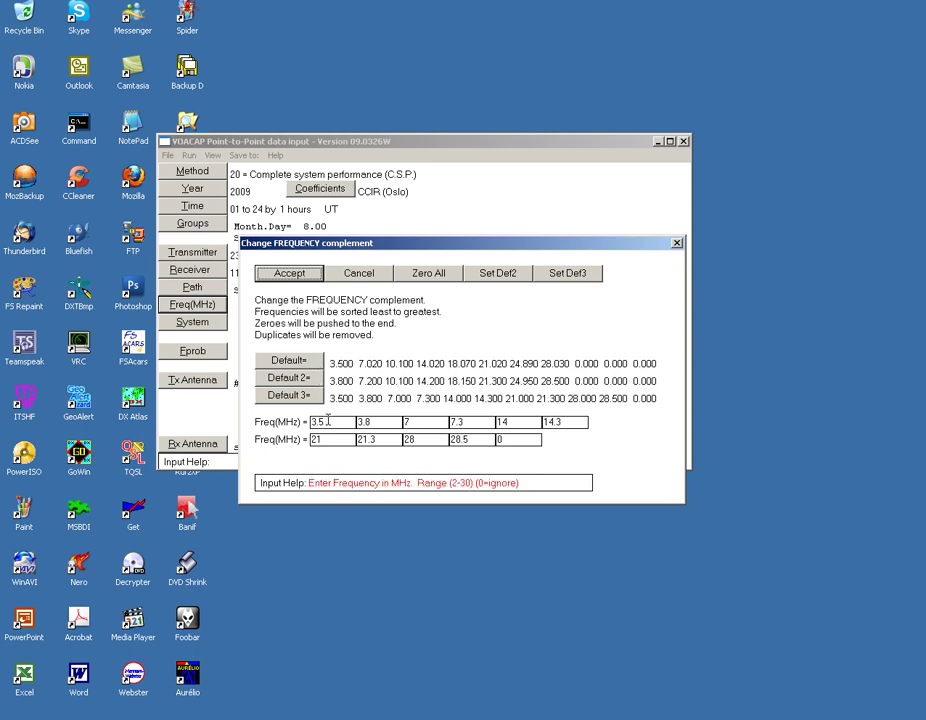
left_click(310, 362)
left_click(344, 417)
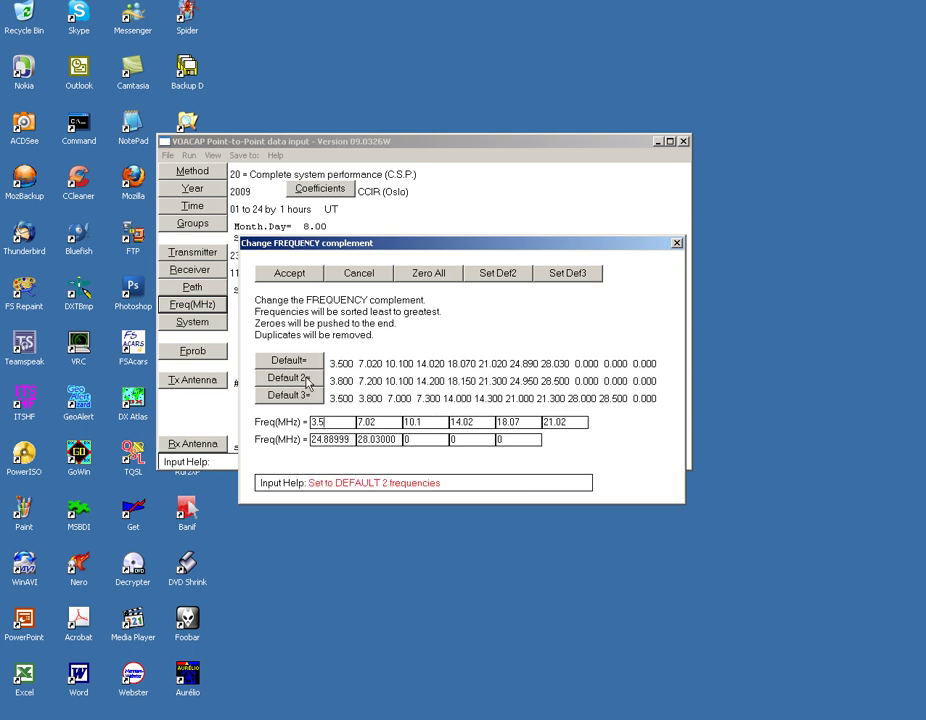
left_click(305, 379)
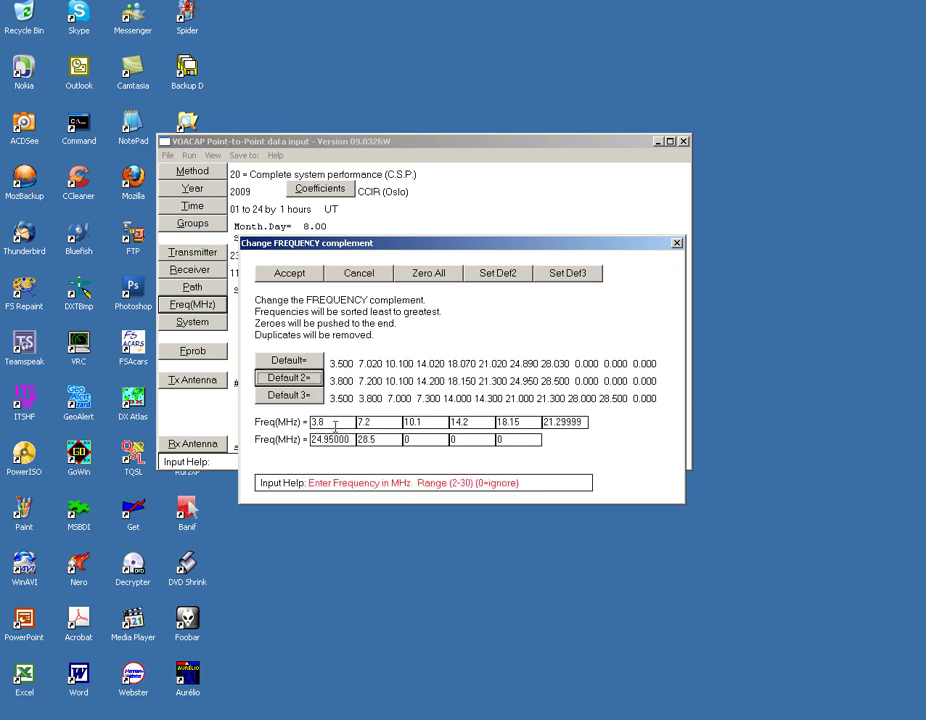
left_click(329, 424)
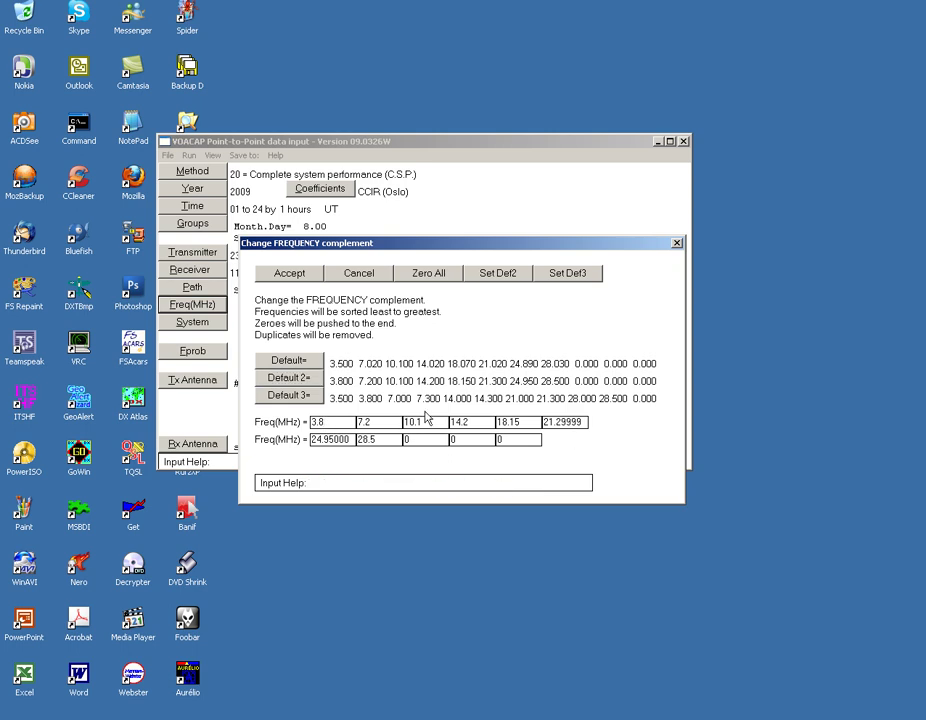
left_click(305, 398)
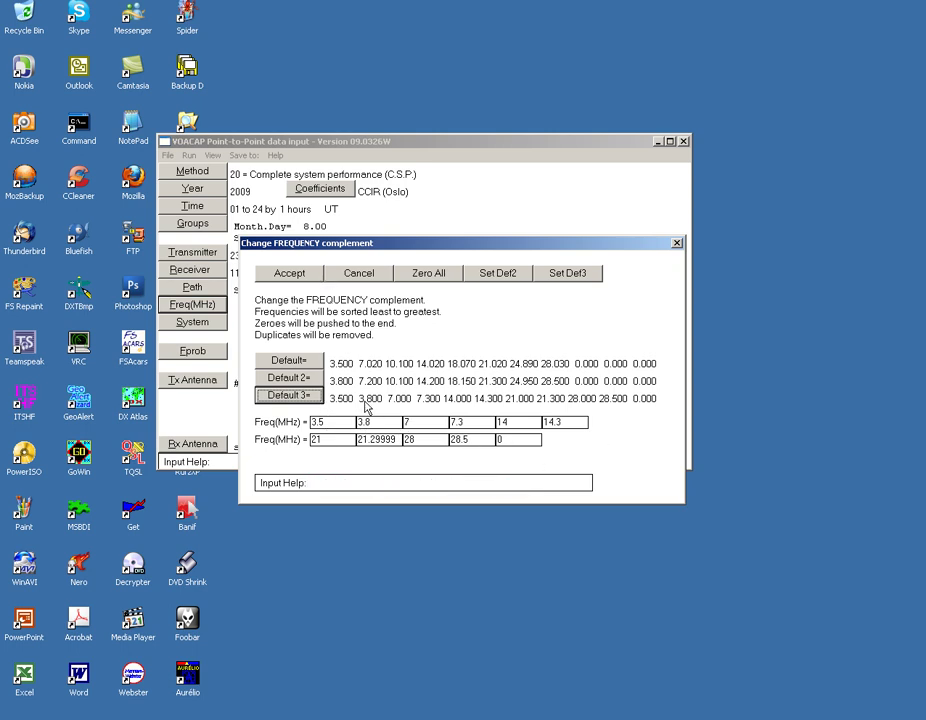
Step: Cancel the frequency complement changes, and review each system parameter from man-made noise to maximum tolerable time delay, accepting the values
left_click(358, 275)
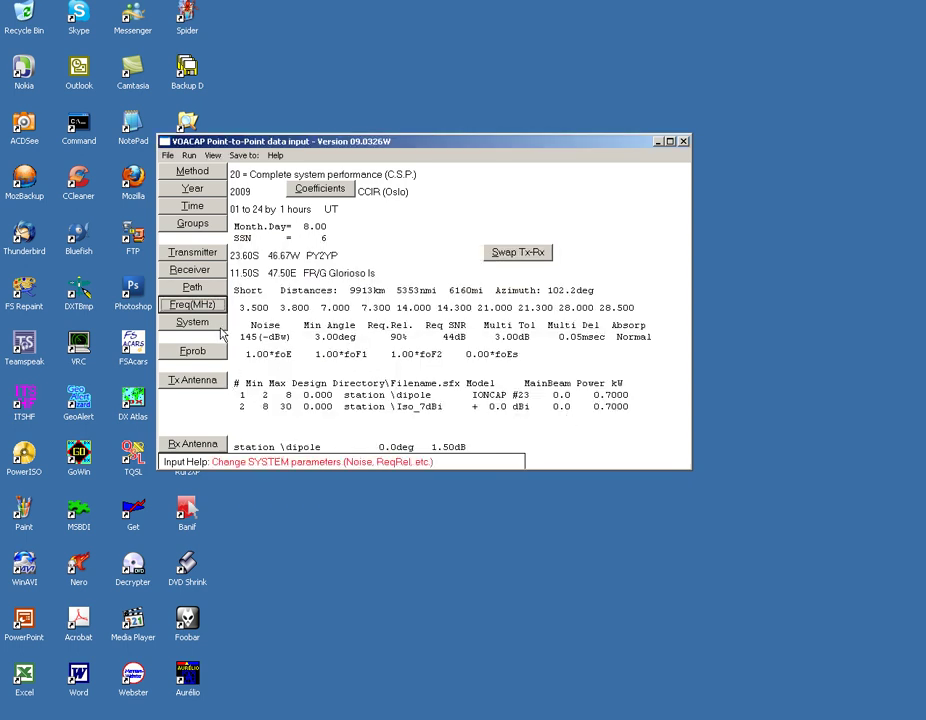
left_click(221, 329)
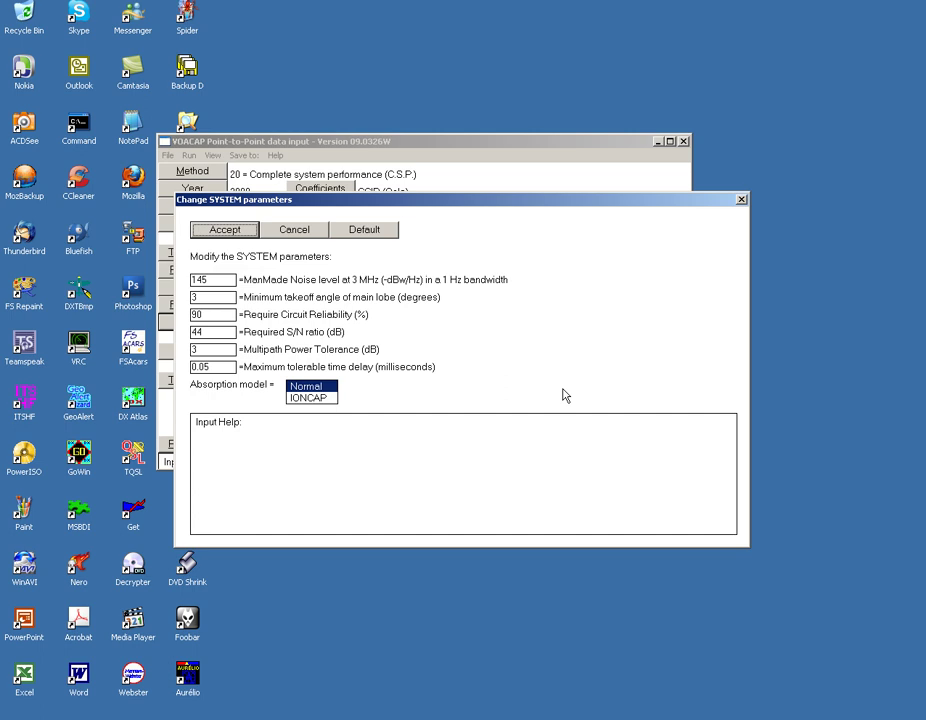
left_click_drag(356, 213, 335, 149)
left_click(189, 219)
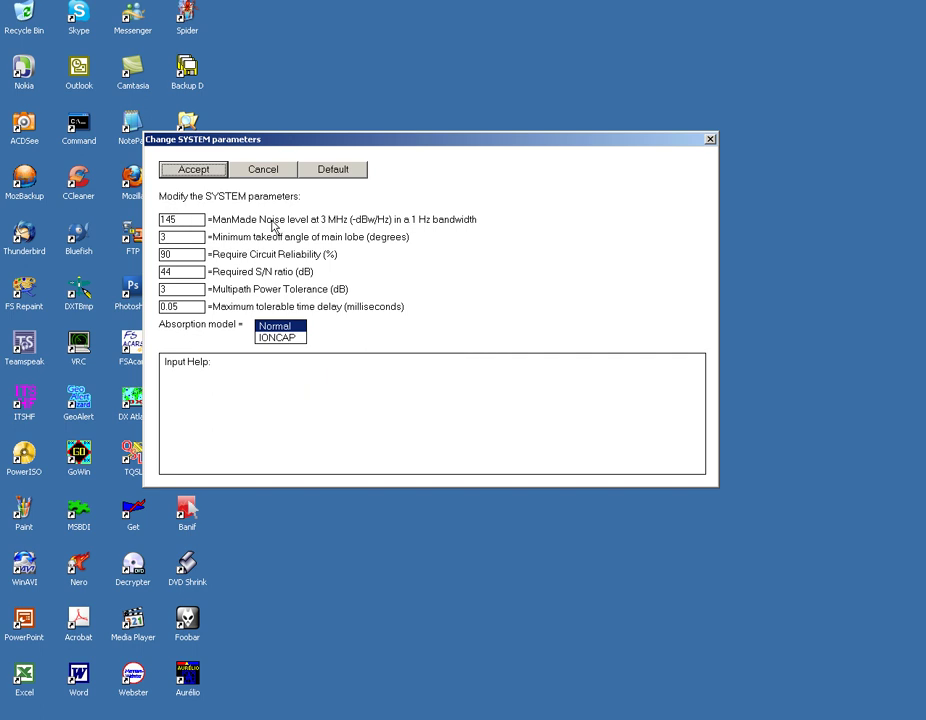
left_click(180, 236)
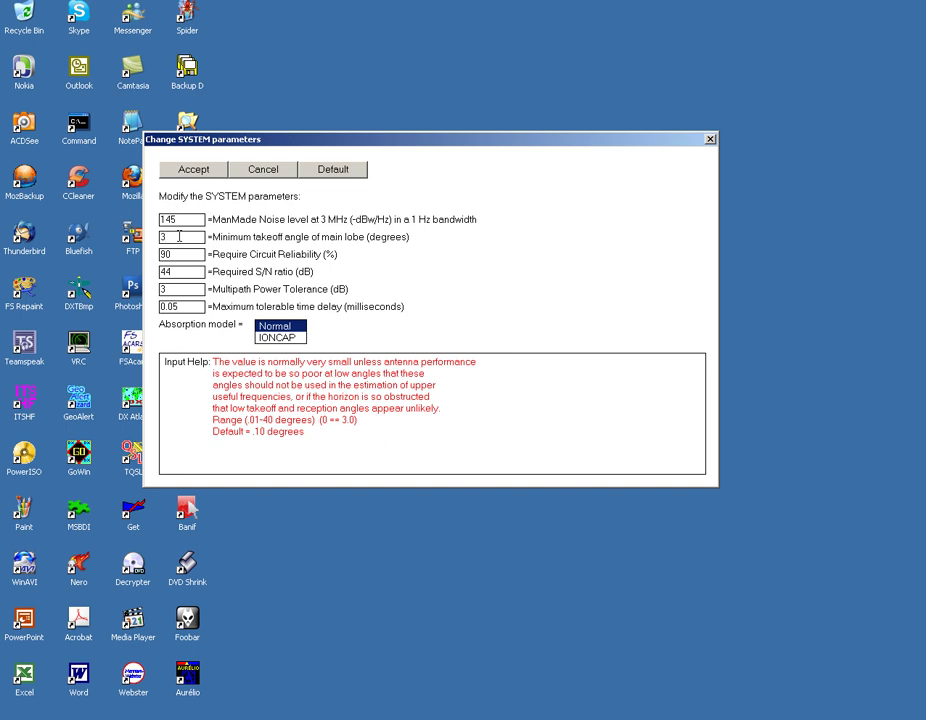
left_click(182, 254)
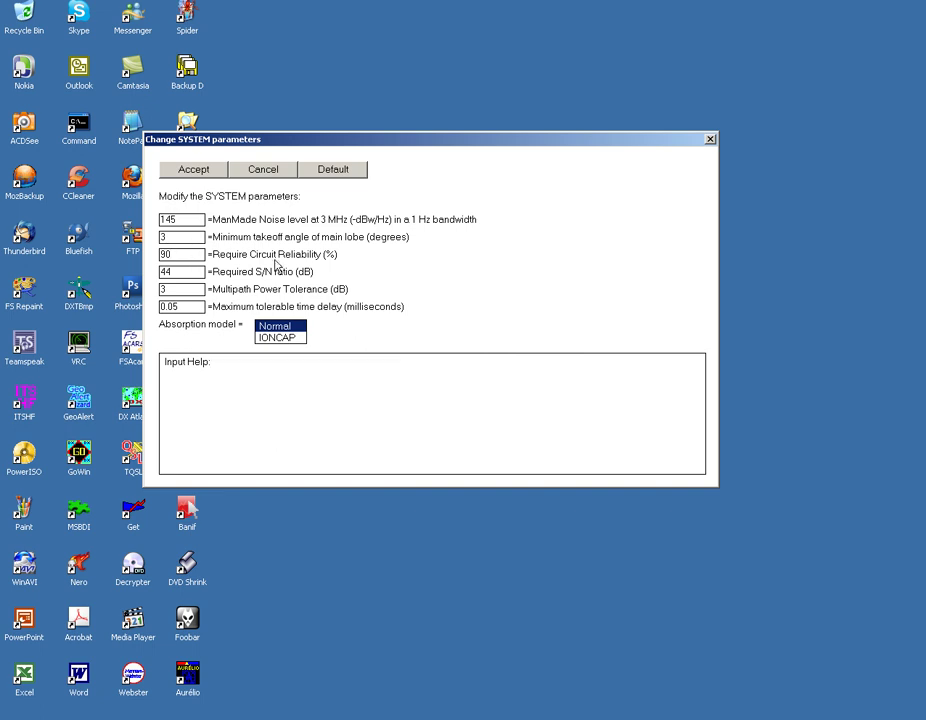
mouse_move(173, 254)
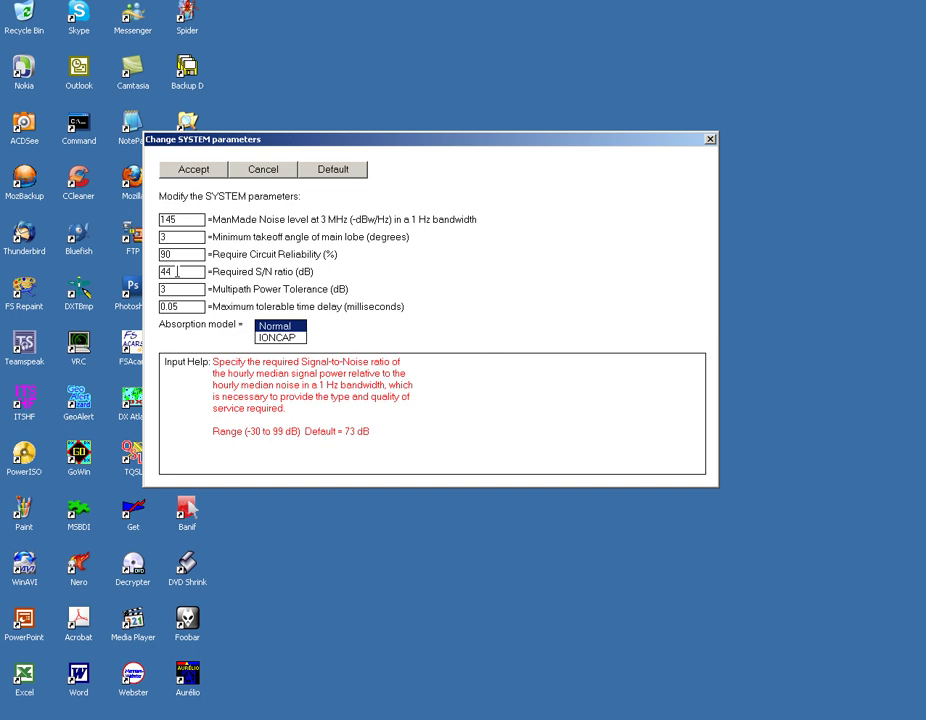
left_click(170, 289)
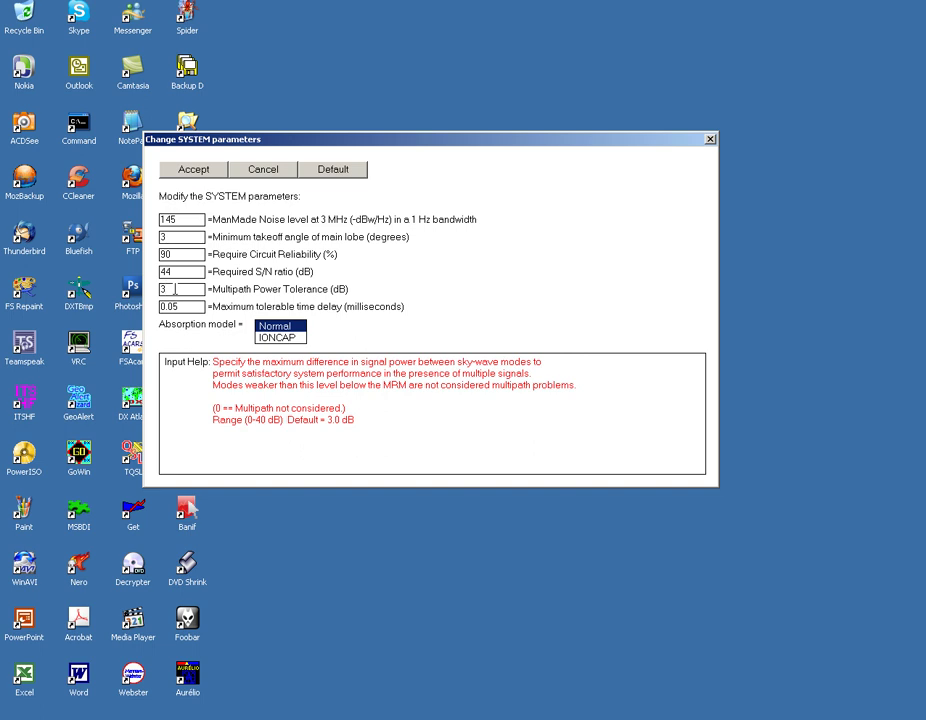
left_click(192, 306)
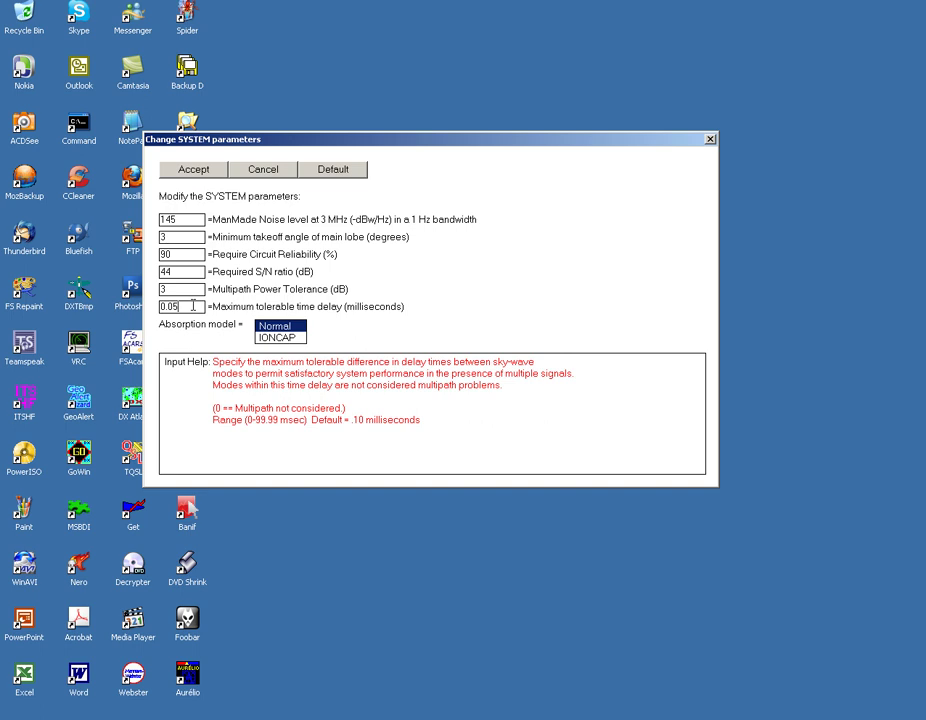
left_click(193, 169)
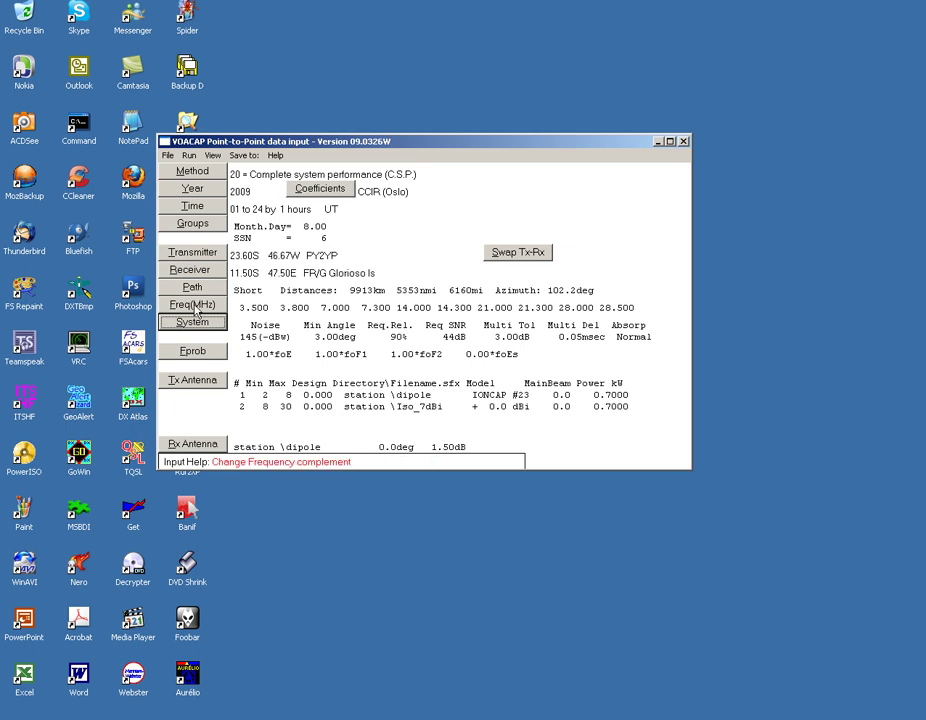
Step: Review the FPROB multipliers for the foE, foF1, foF2 and foEs layers and accept them
left_click(195, 352)
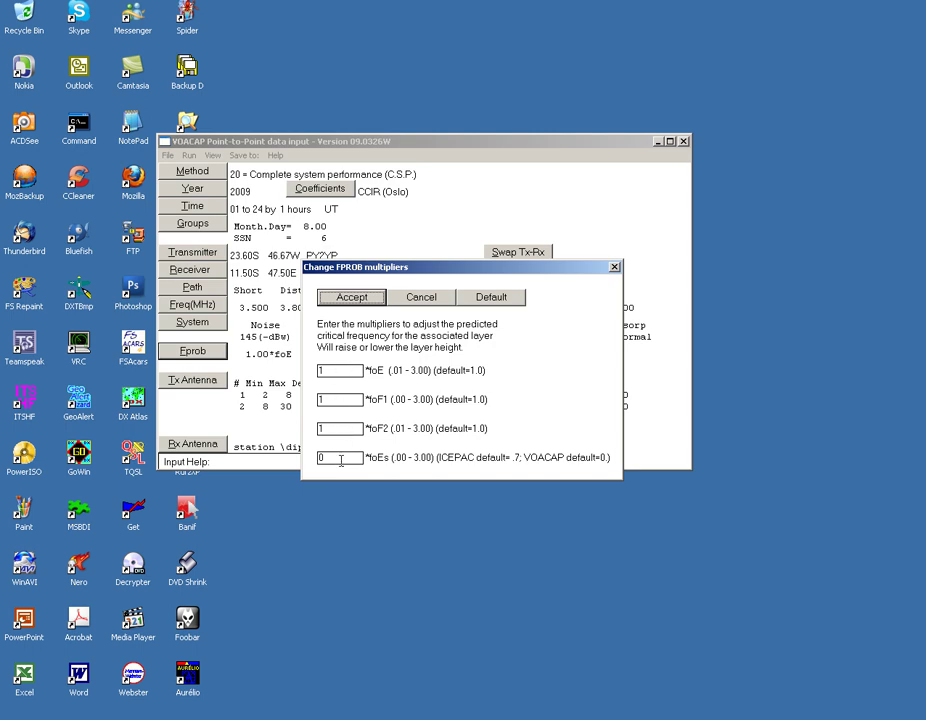
left_click(362, 299)
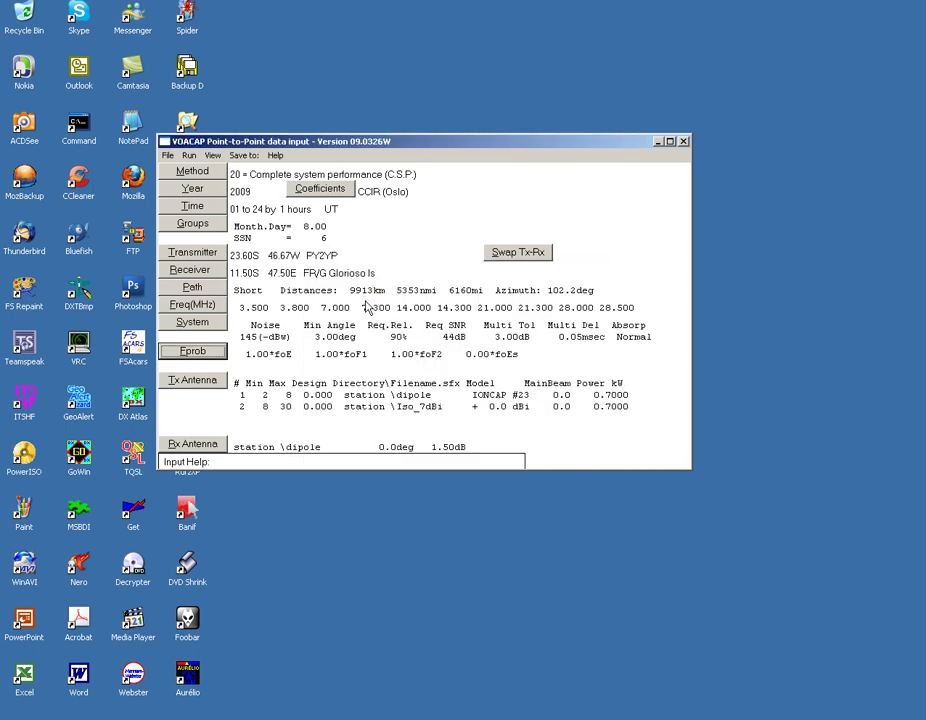
Step: Assign the dipole antenna from the station directory to the 02–08 MHz transmit range and set its transmit power to 0.7 kW
left_click(197, 381)
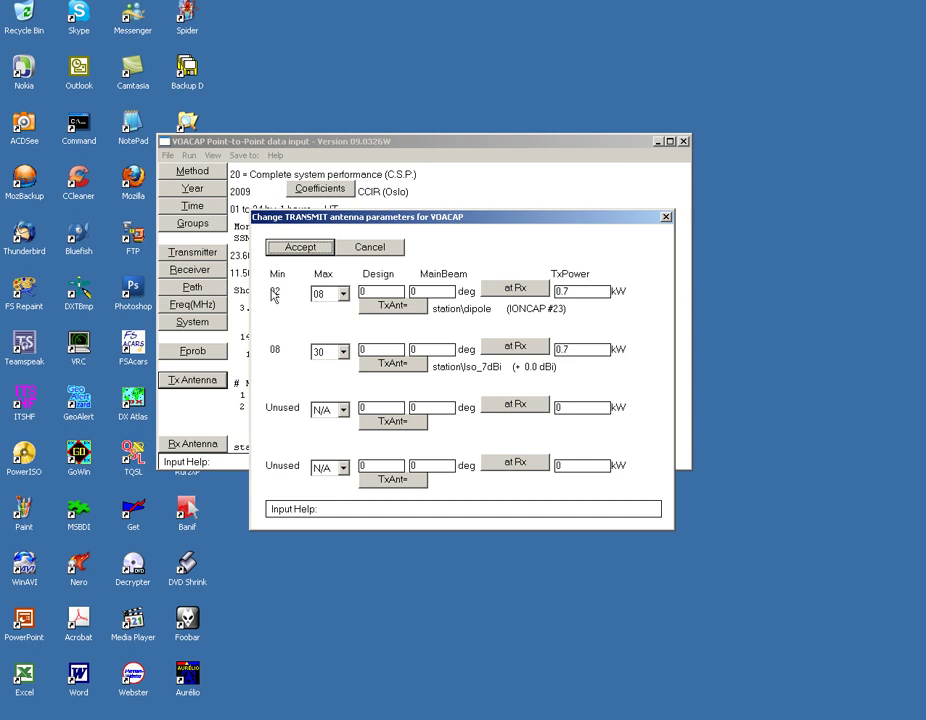
mouse_move(343, 299)
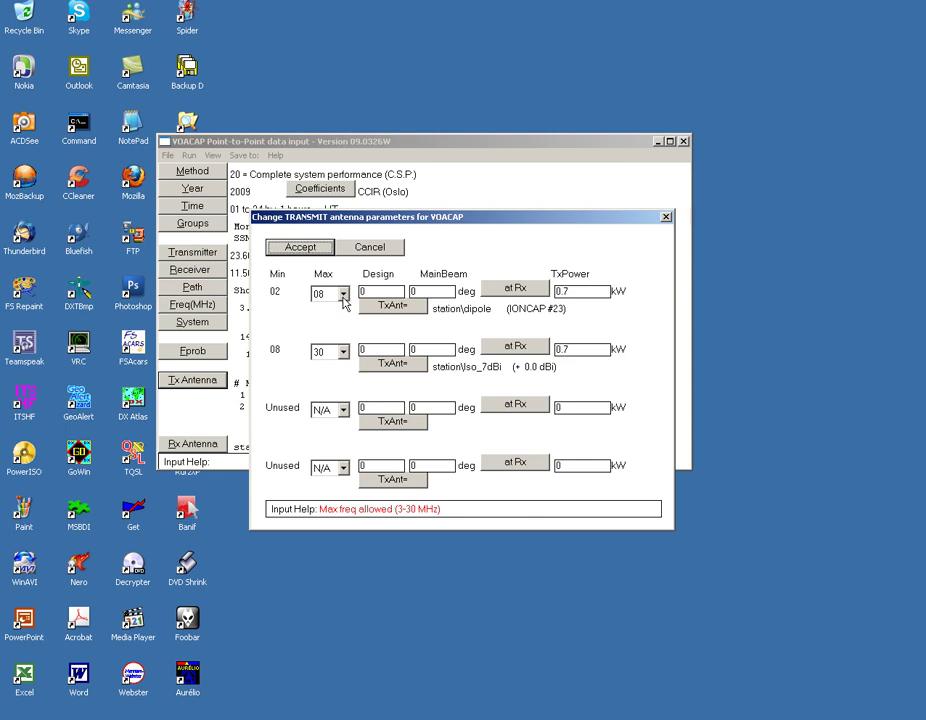
left_click(379, 306)
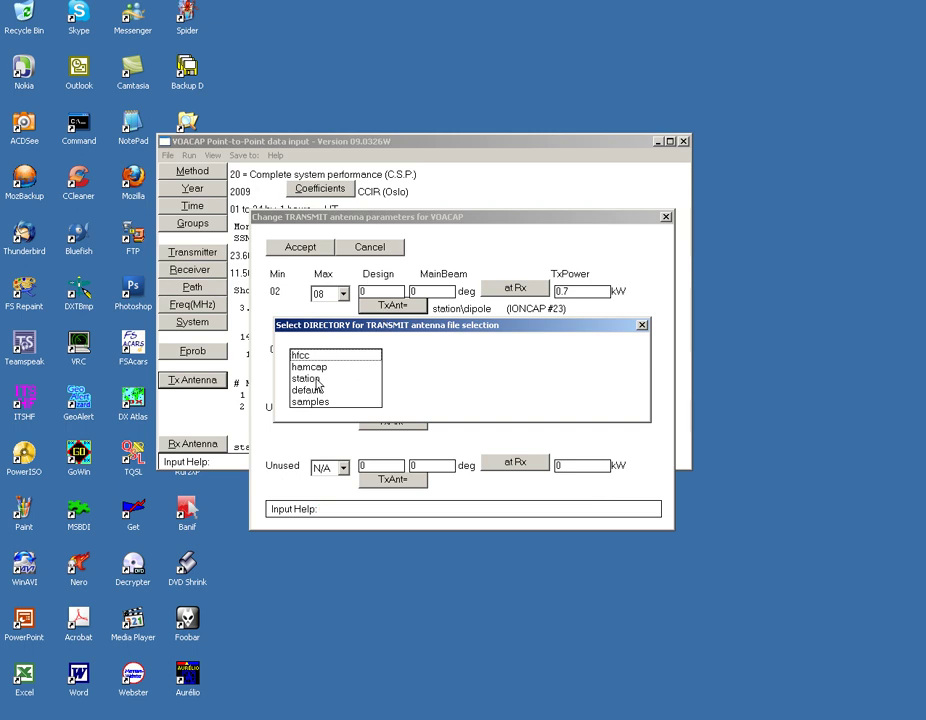
left_click(306, 378)
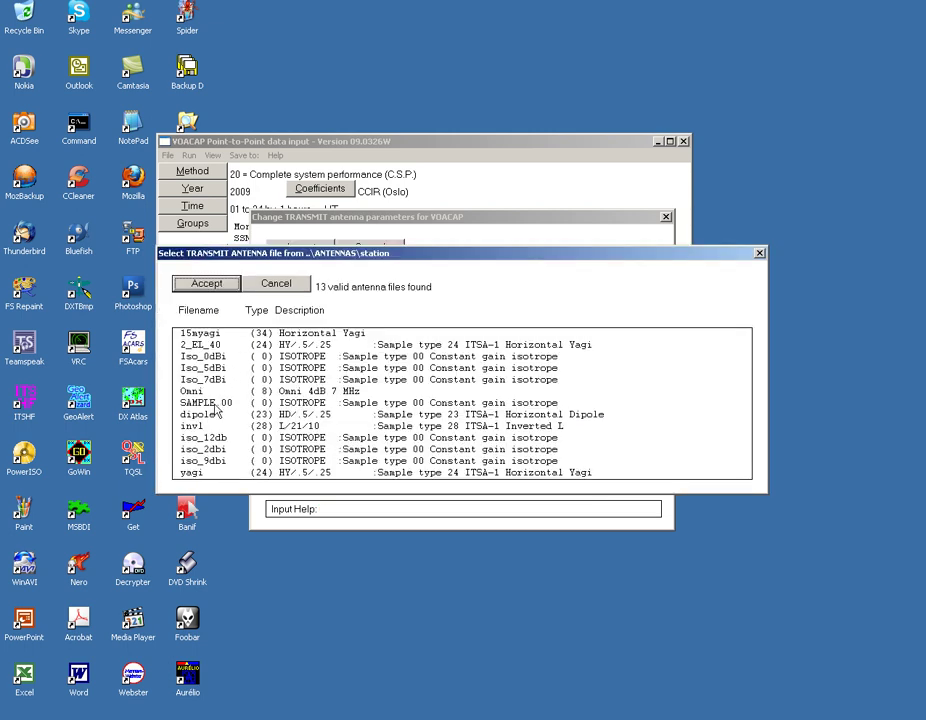
left_click(220, 412)
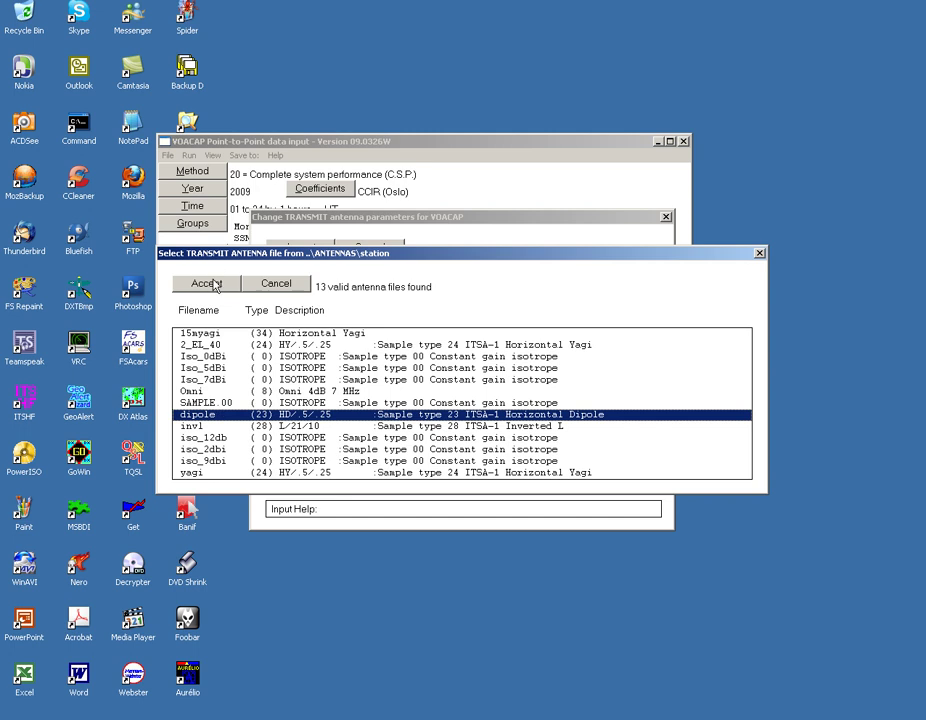
left_click(207, 283)
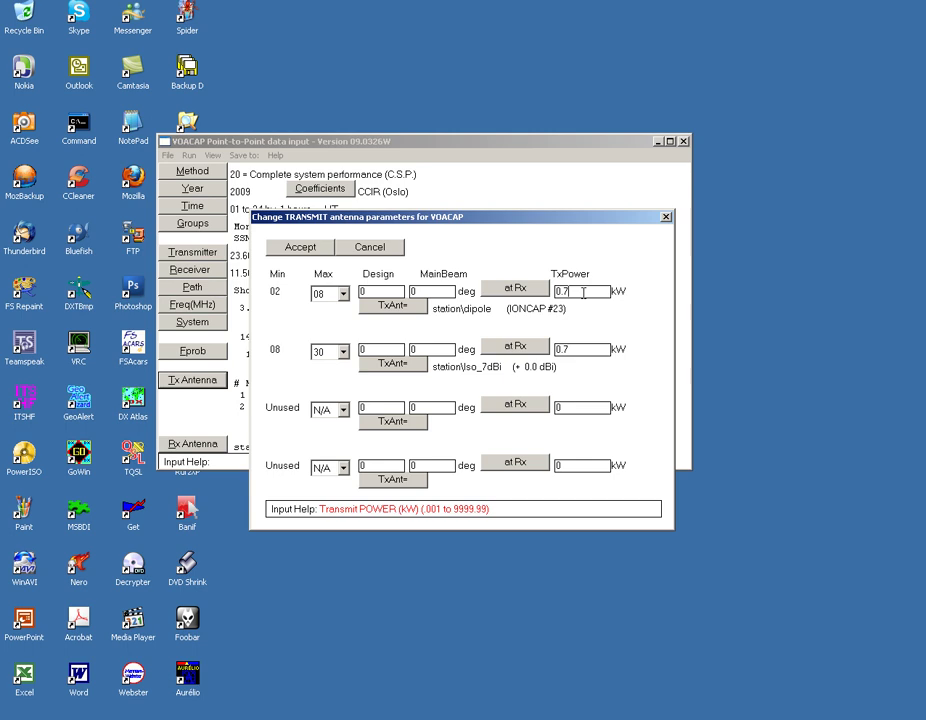
key("BackSpace")
type("1")
key("BackSpace")
type("7")
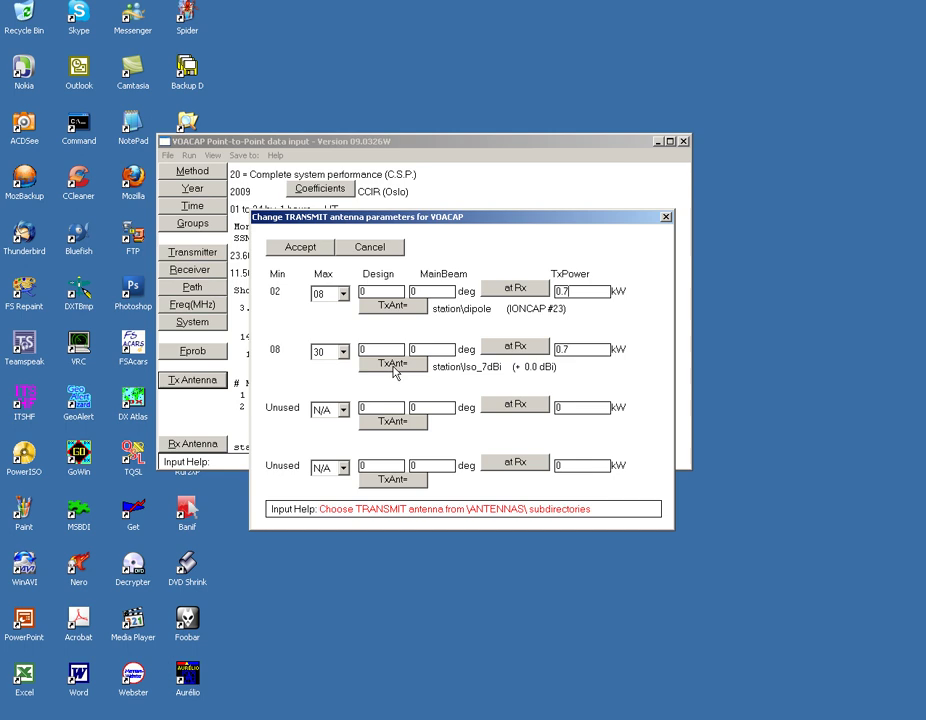
Step: Assign the Iso_7dBi antenna from the station directory to the 08–30 MHz transmit range and open its transmit power for editing
left_click(394, 366)
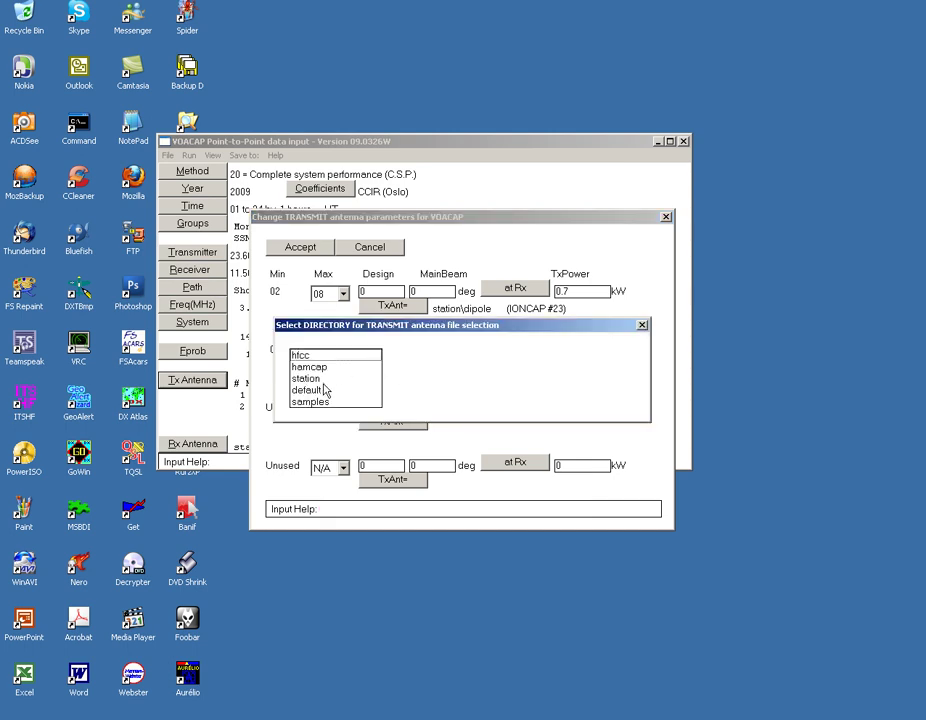
double_click(322, 379)
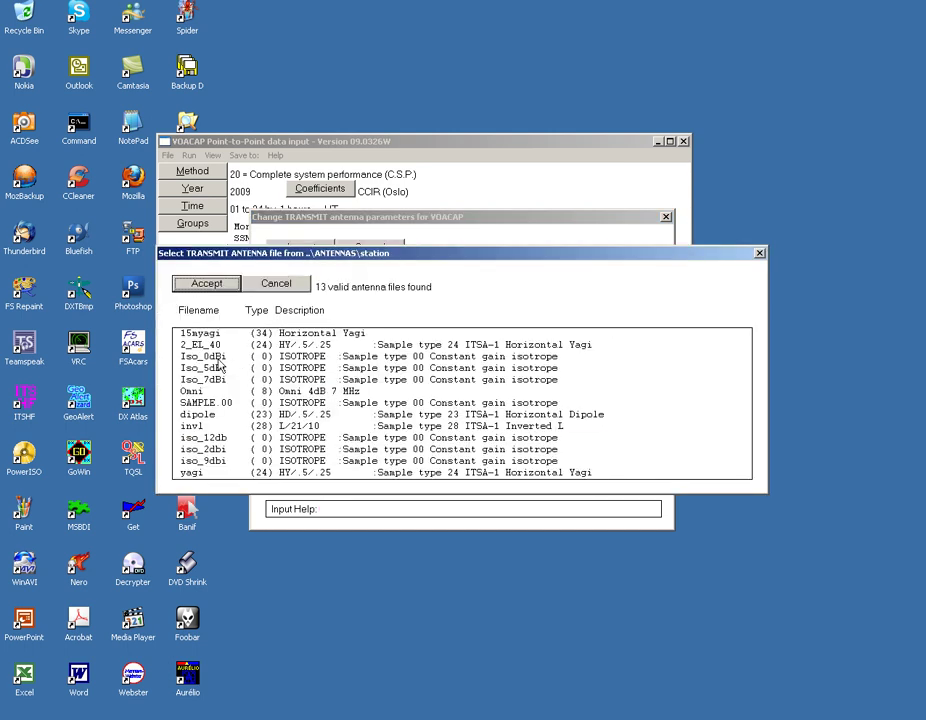
double_click(218, 379)
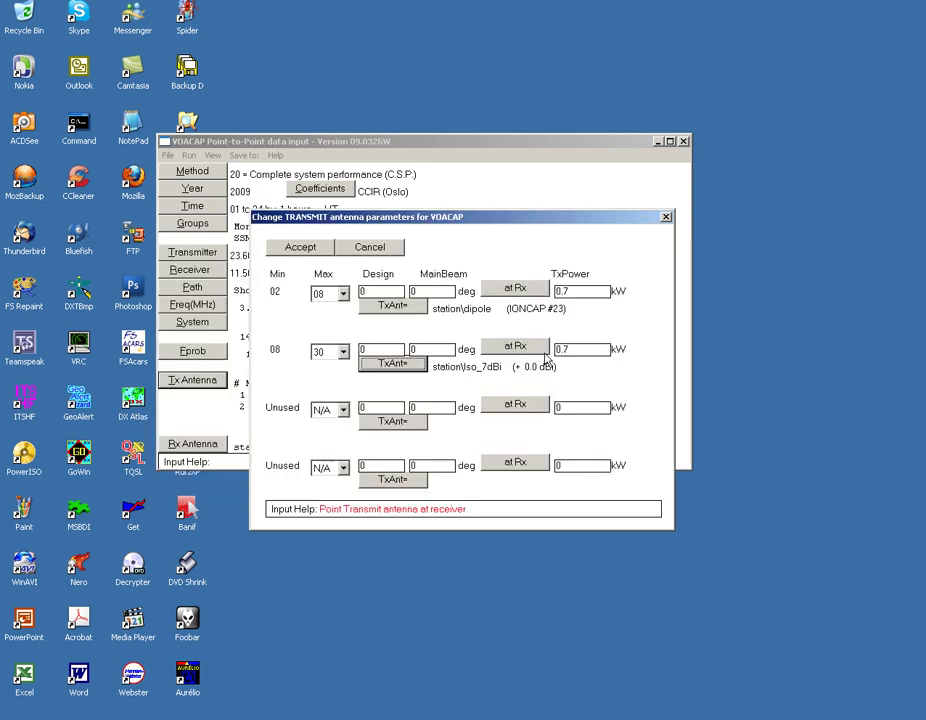
left_click(600, 349)
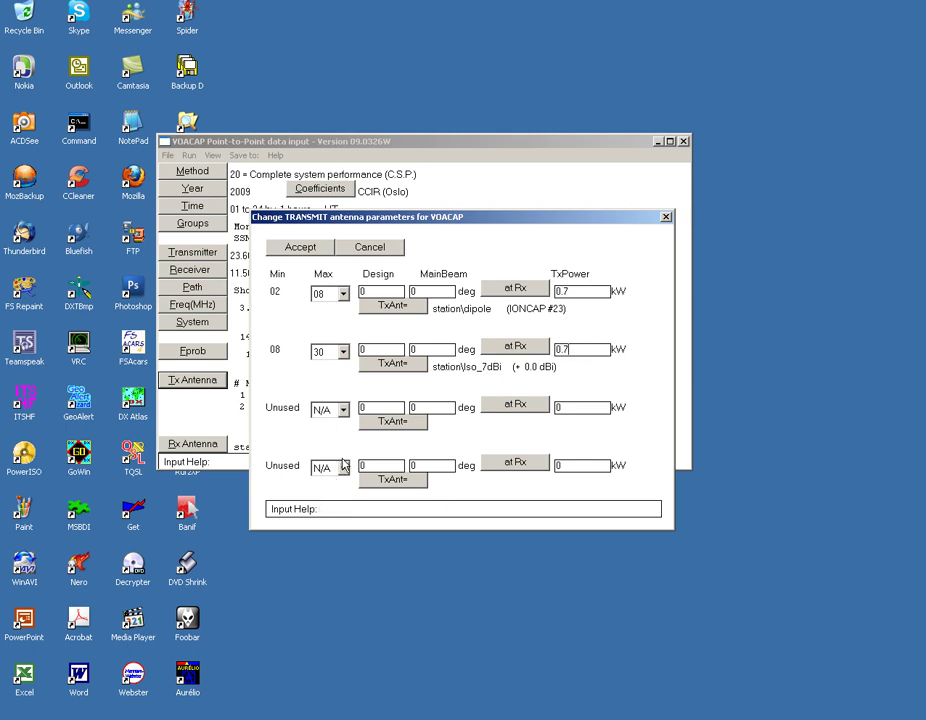
Step: Split the transmit antenna ranges by setting the first range's maximum frequency to 04 MHz and the second's to 08 MHz
left_click(342, 294)
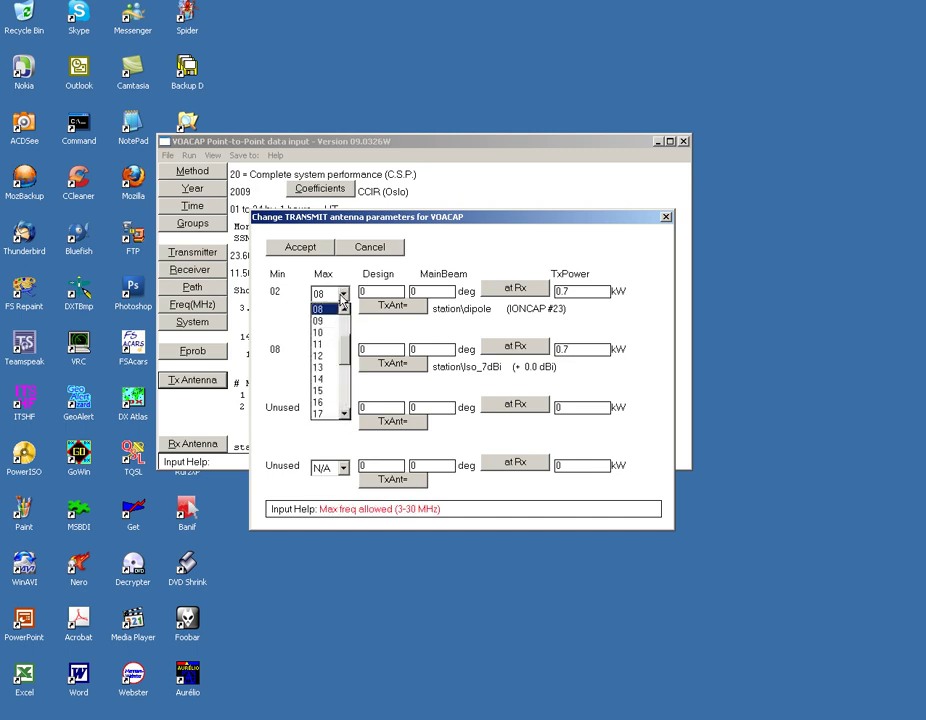
left_click(340, 298)
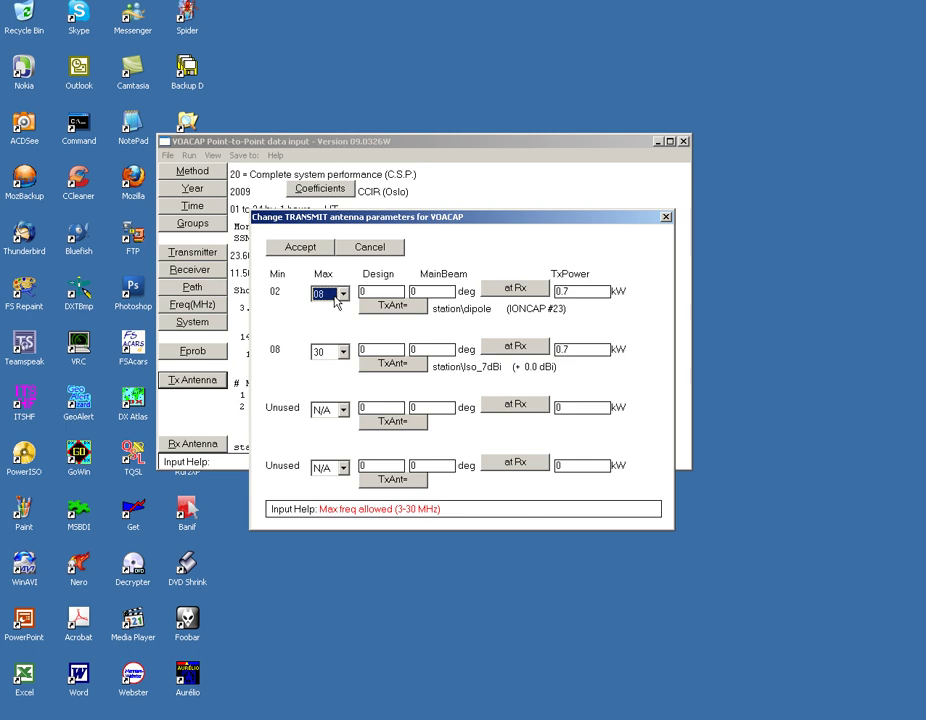
left_click(342, 298)
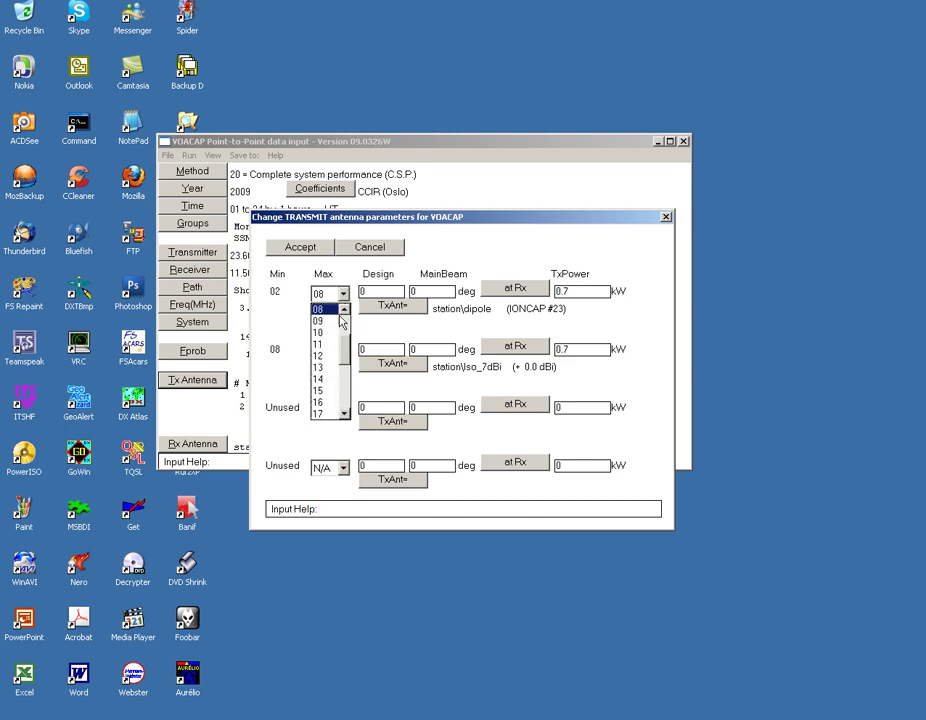
scroll(340, 340, "up", 2)
left_click(330, 321)
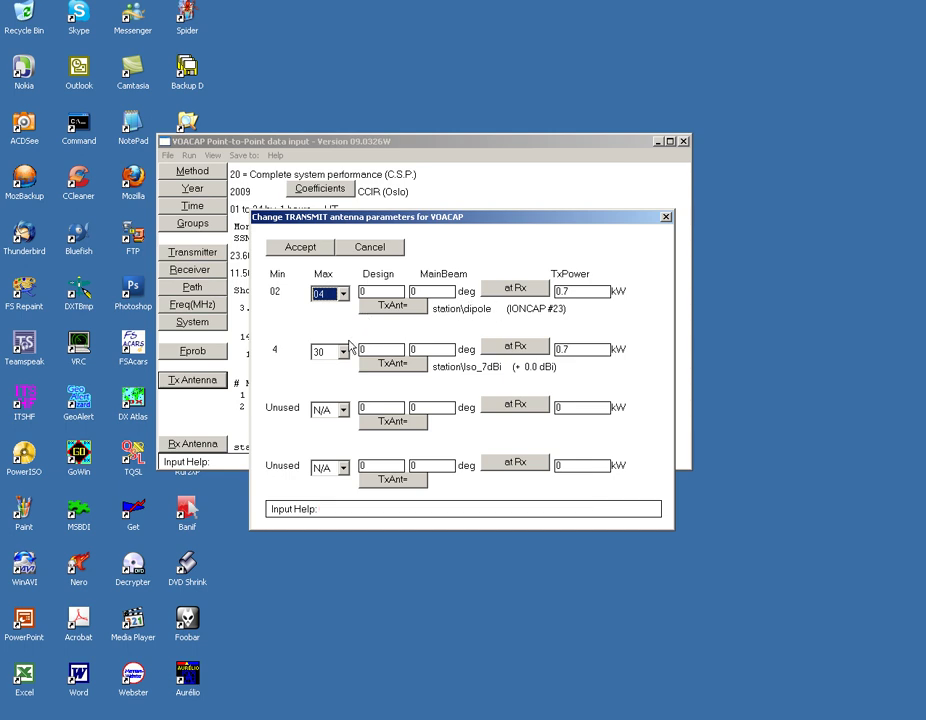
left_click(343, 351)
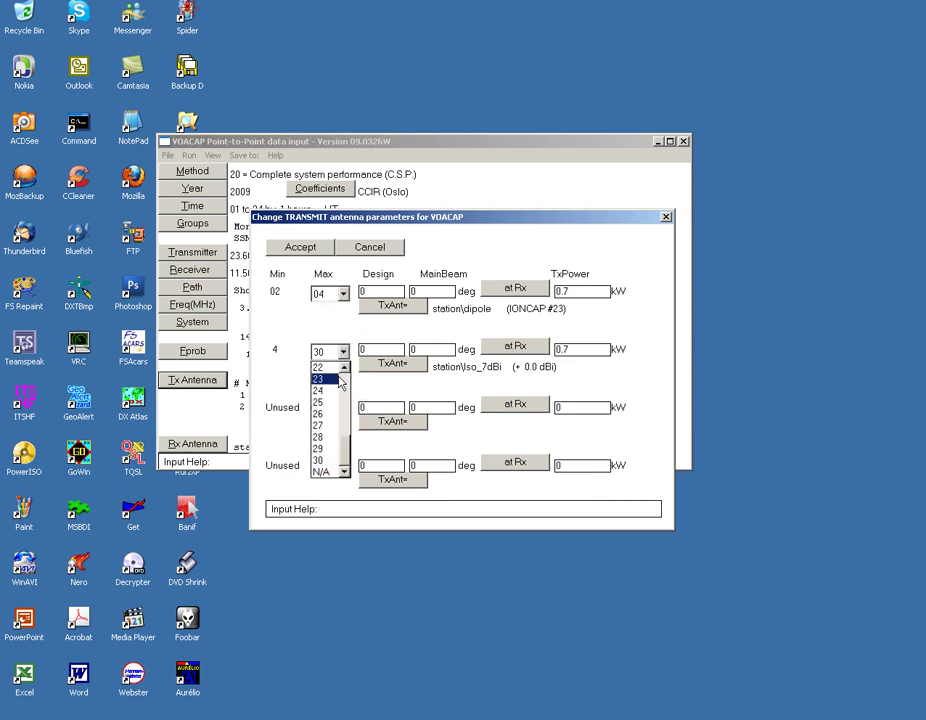
left_click_drag(351, 449, 347, 384)
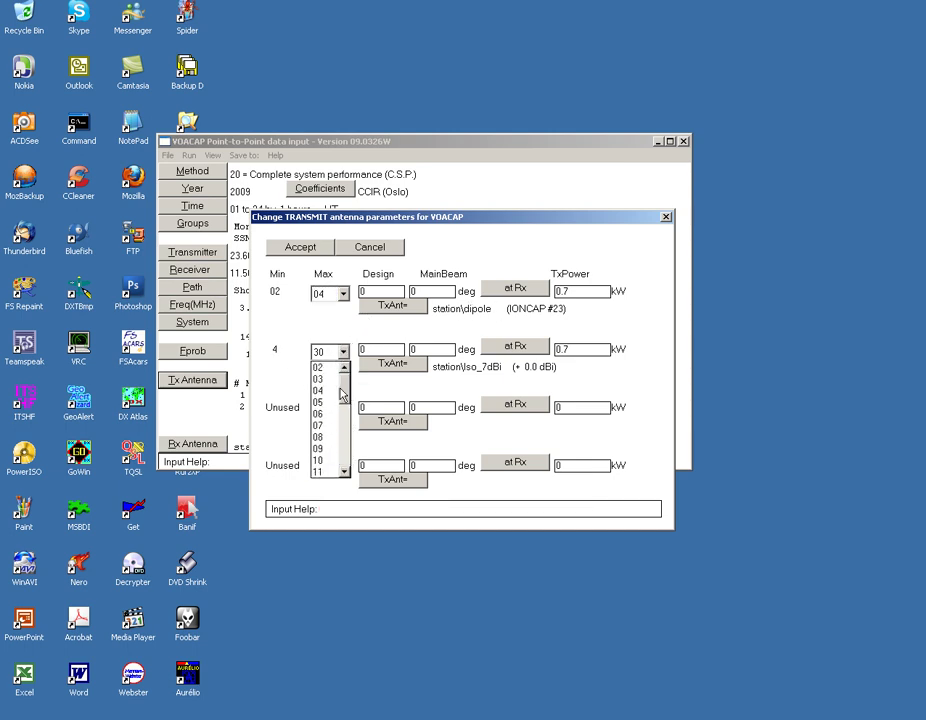
left_click(326, 426)
left_click(343, 352)
left_click(330, 377)
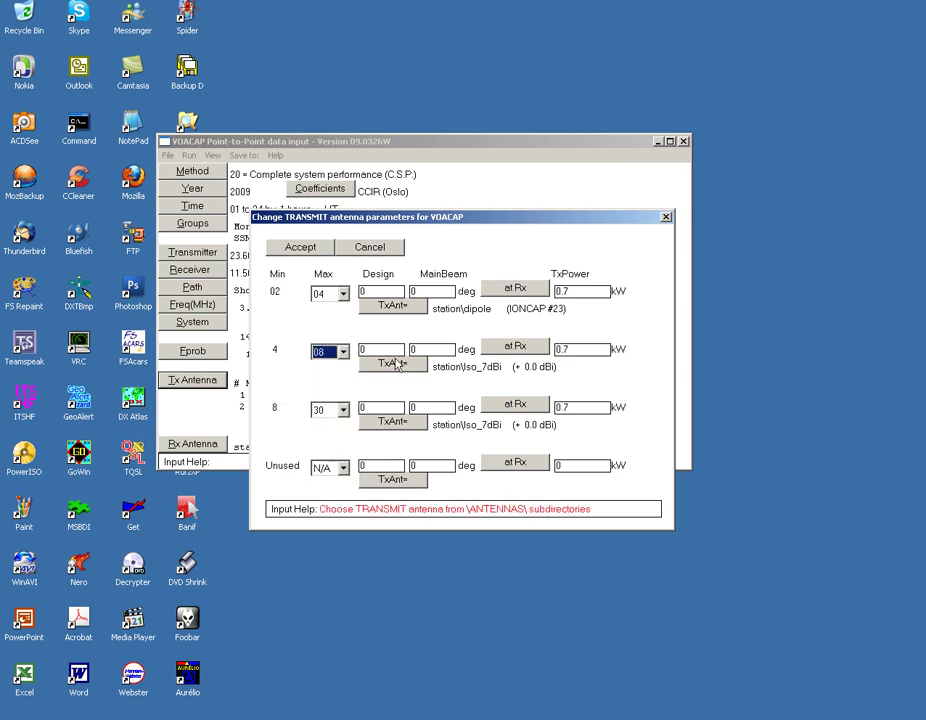
Step: Assign the 2_EL_40 antenna from the station directory to the 4–08 MHz range, and close the transmit antenna parameters without keeping the changes
left_click(413, 362)
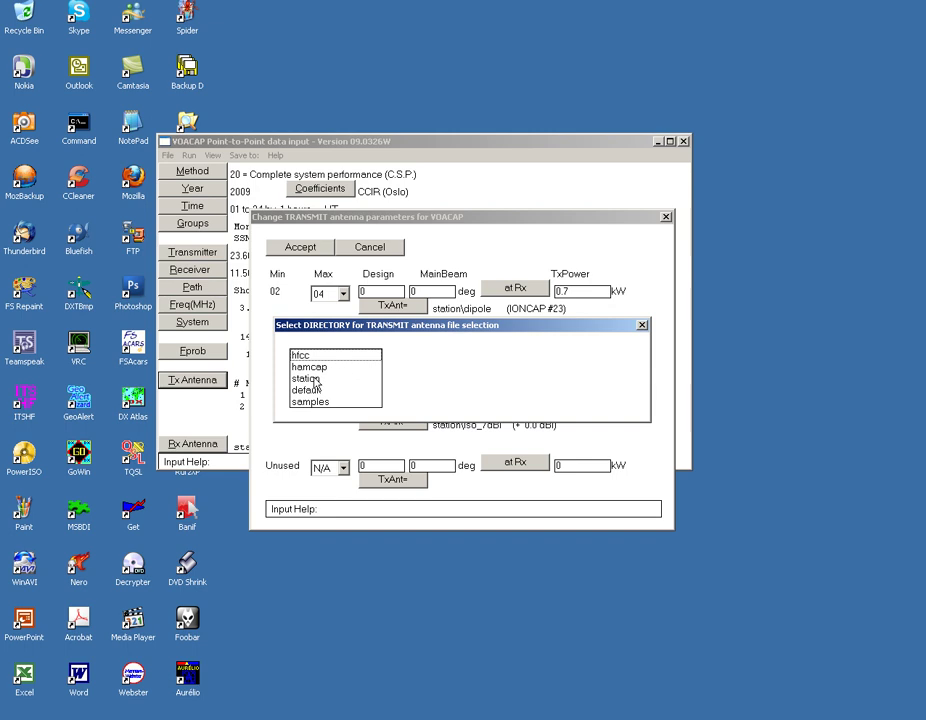
double_click(315, 381)
left_click(218, 344)
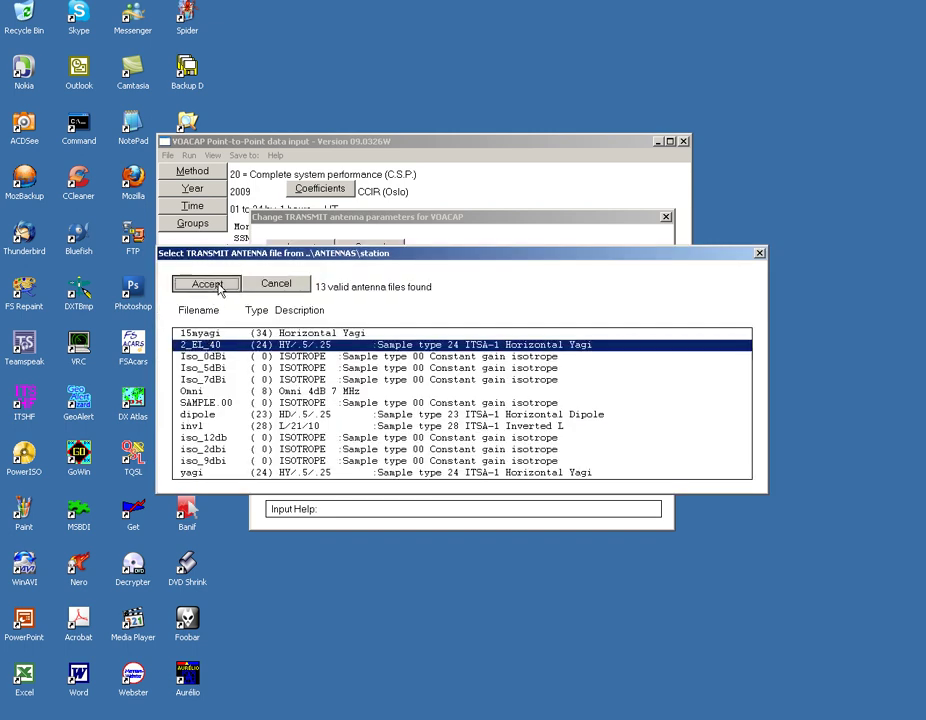
left_click(215, 283)
left_click(314, 408)
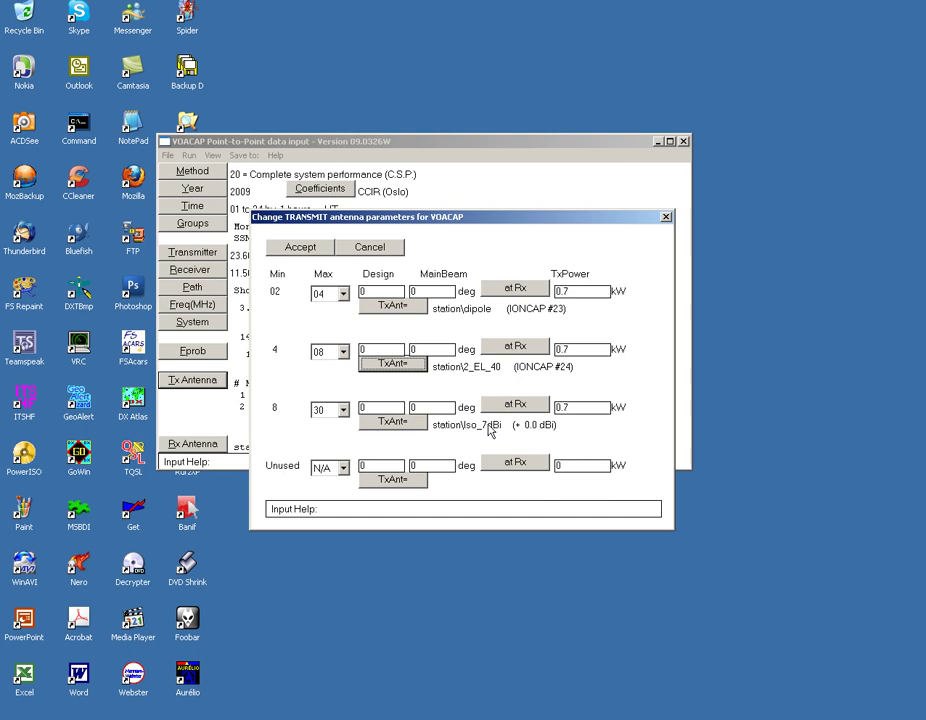
left_click(300, 247)
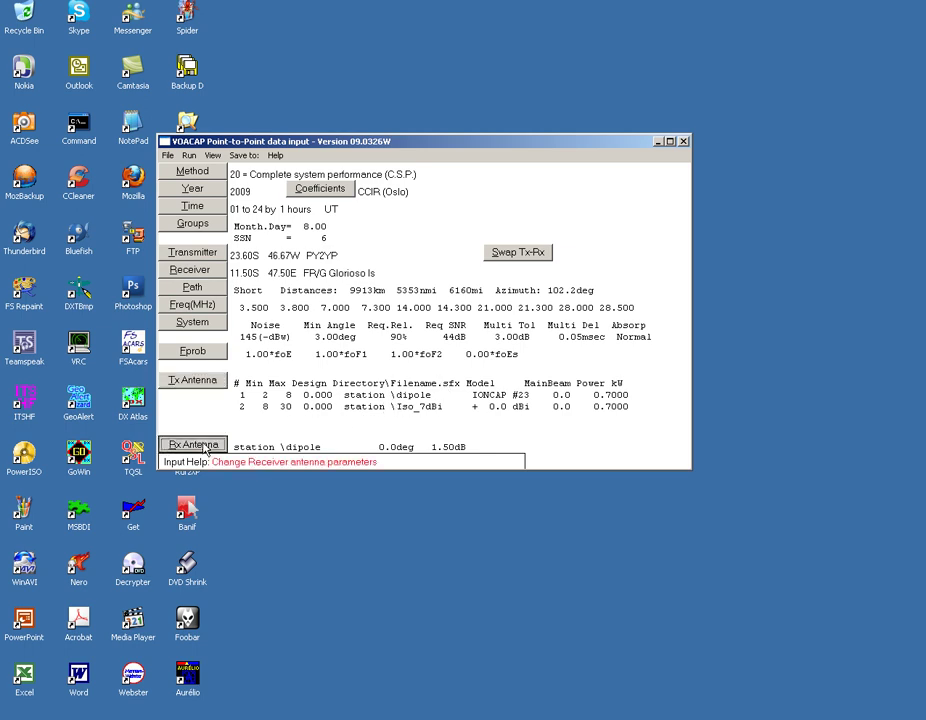
Step: Examine the receive antenna's bearing and gain parameters, and close them without making changes
left_click(203, 445)
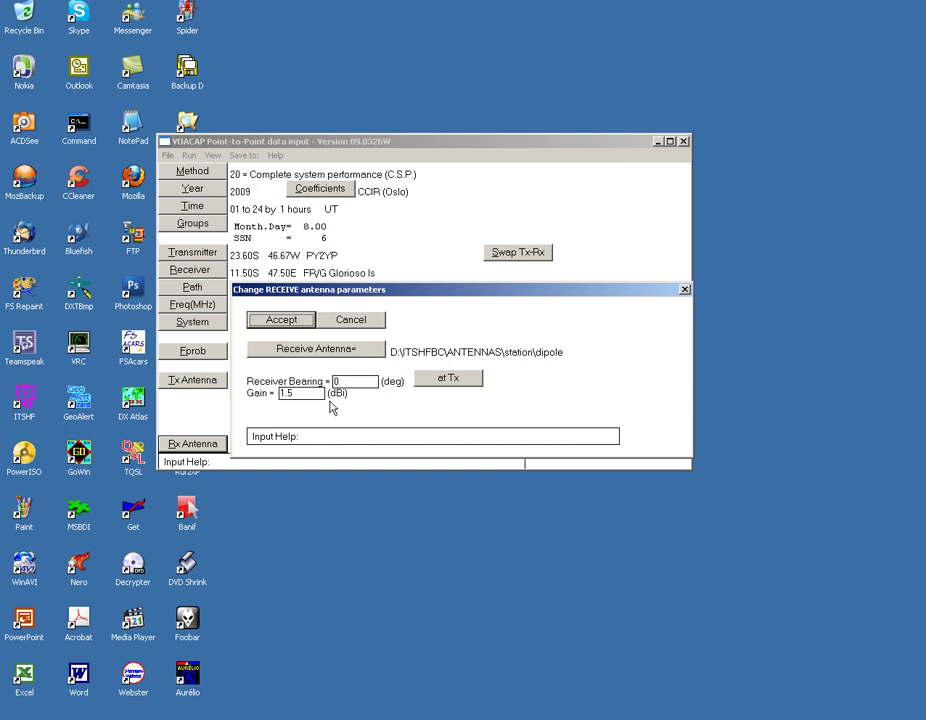
left_click(311, 393)
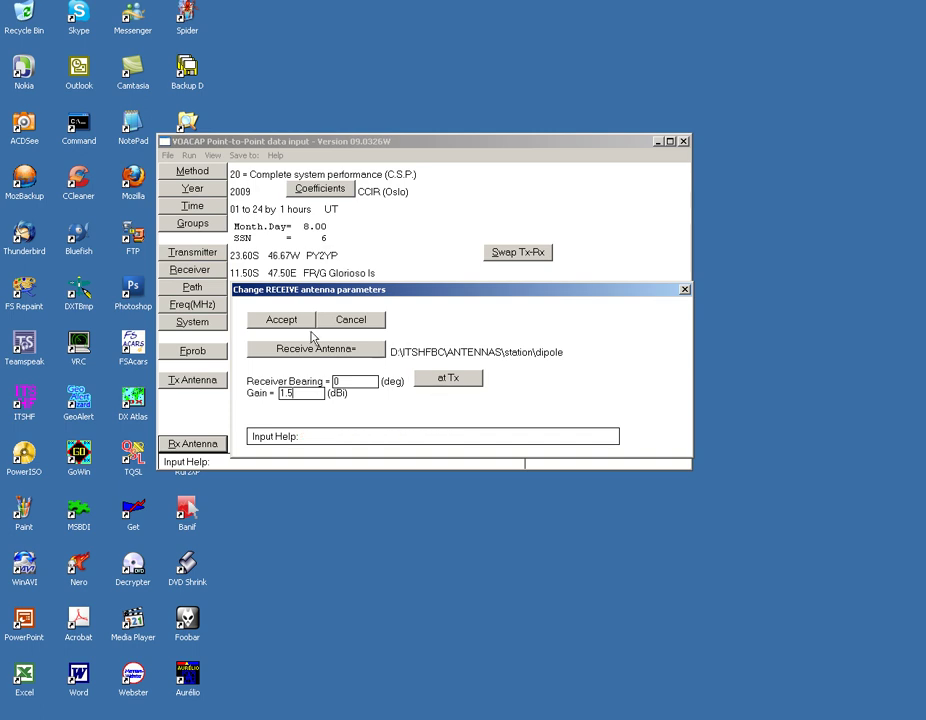
left_click(370, 319)
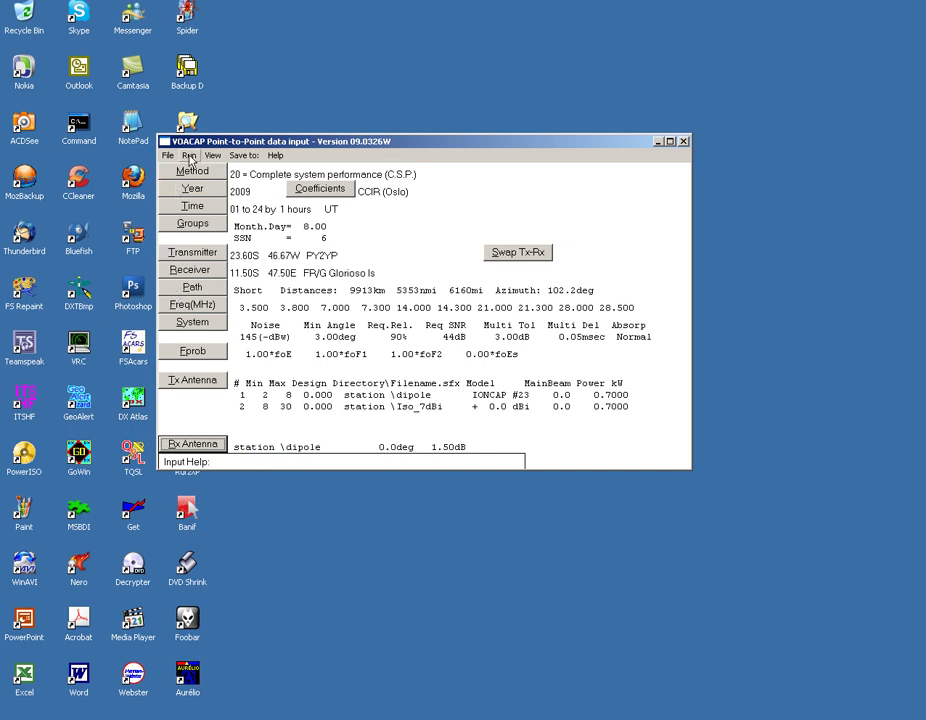
Step: Run the circuit prediction and skim through the hourly blocks of its text output, returning to the beginning
left_click(190, 157)
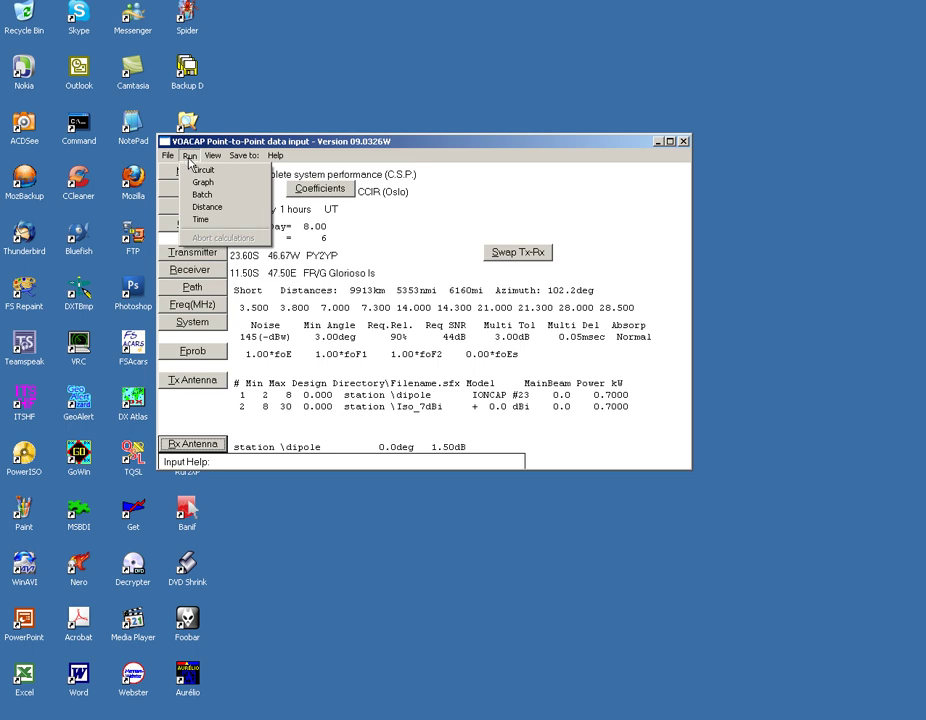
left_click(198, 172)
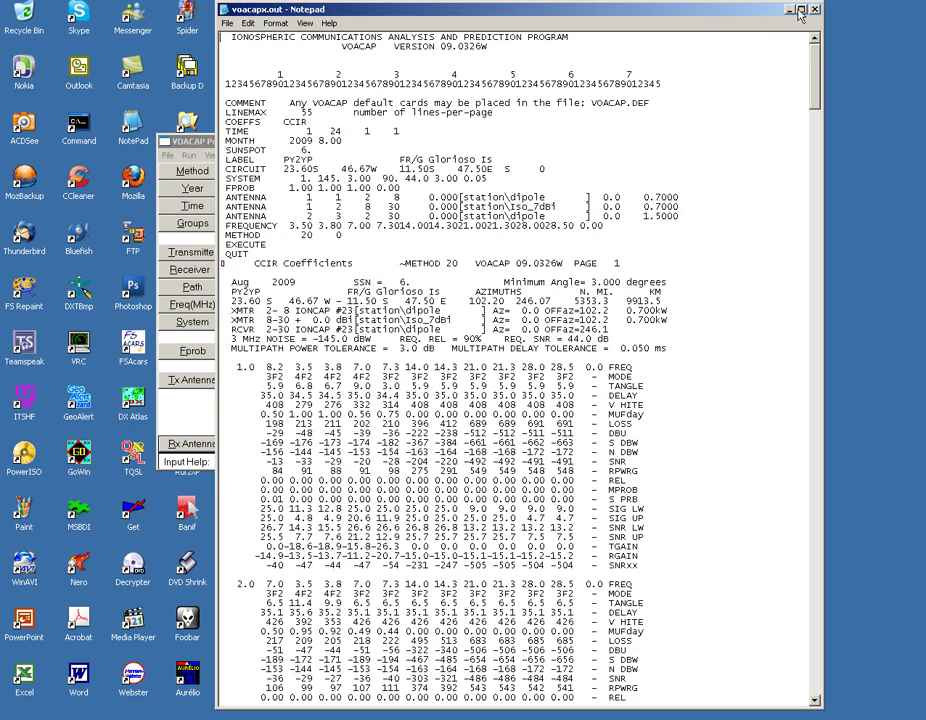
double_click(581, 9)
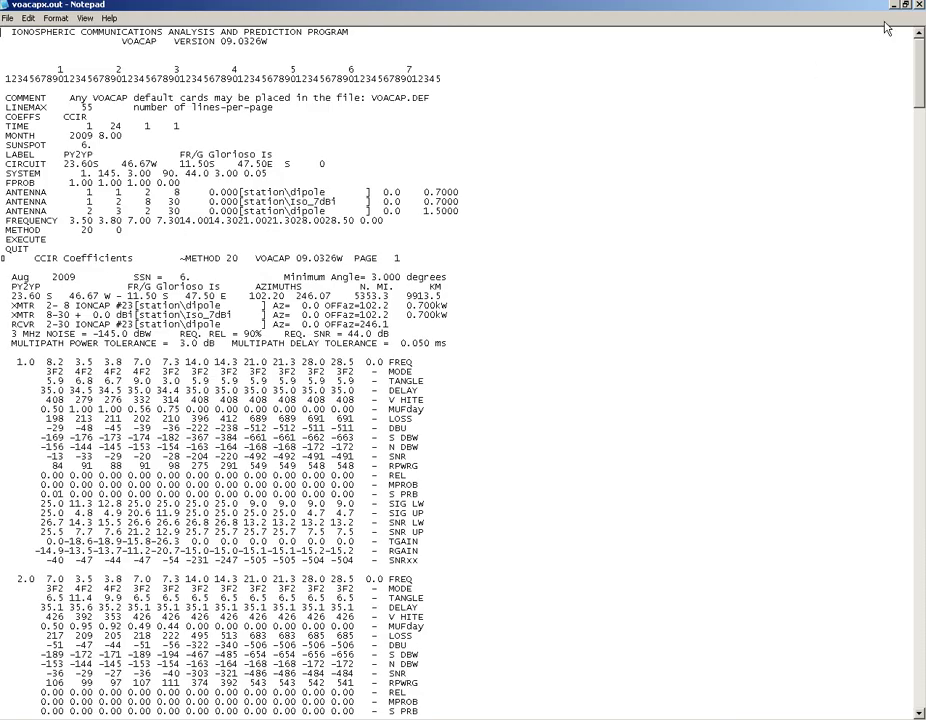
left_click(905, 5)
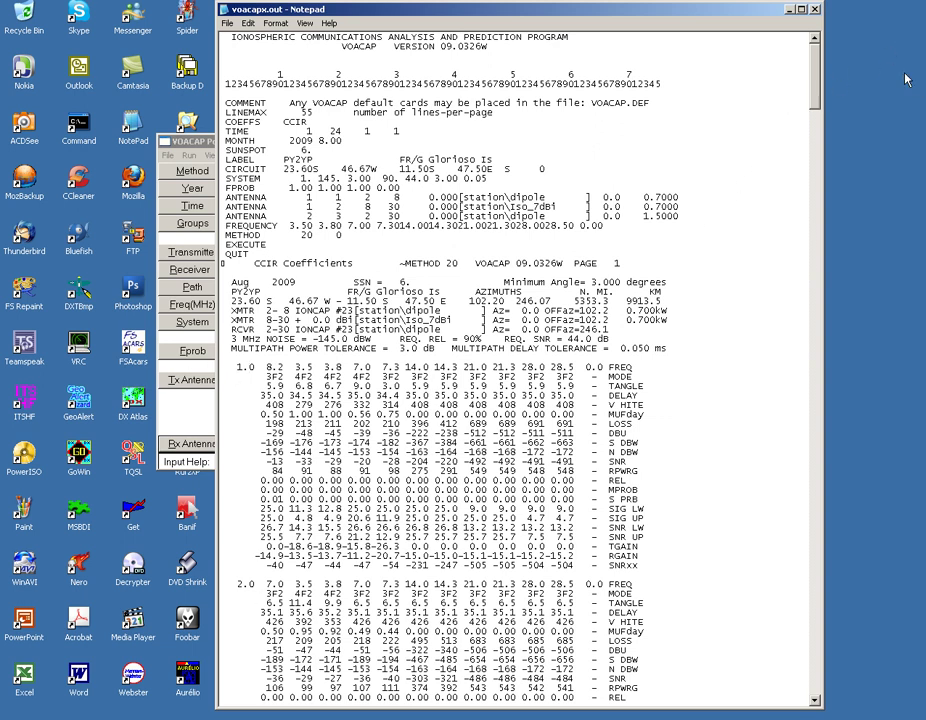
left_click_drag(817, 80, 817, 200)
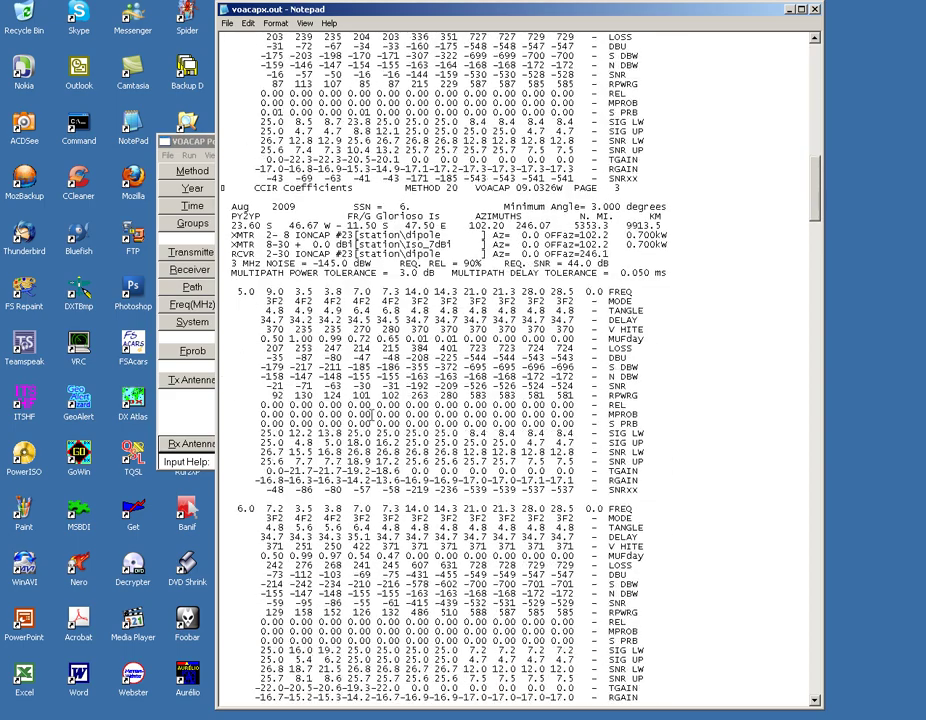
left_click_drag(808, 114, 802, 38)
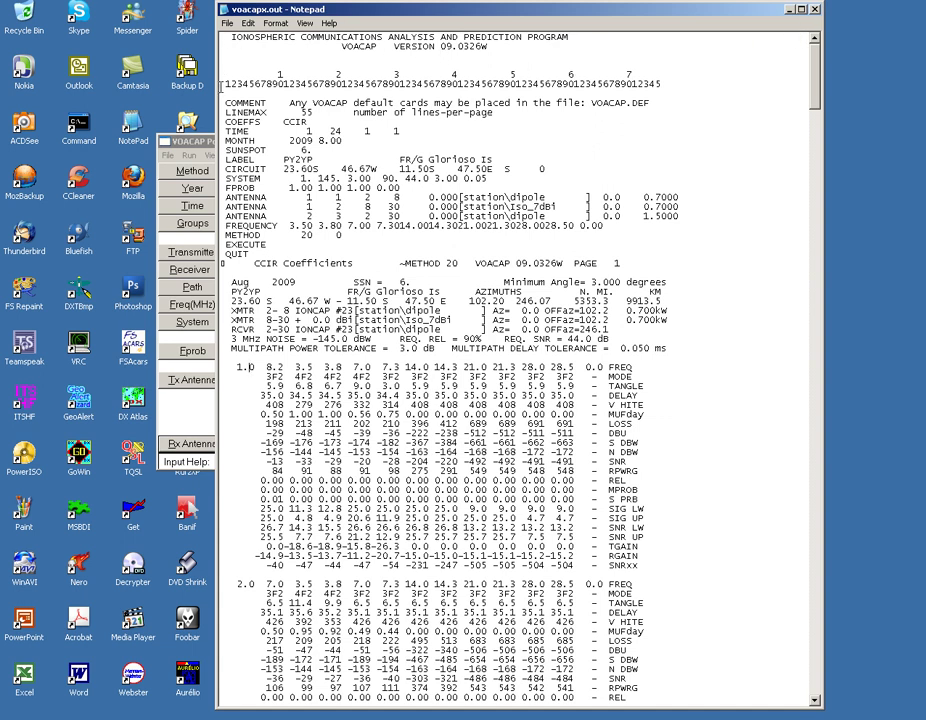
Step: Examine the output's input cards, from the month and label to the antennas and frequencies, and the page 1 header summary
left_click_drag(226, 84, 689, 88)
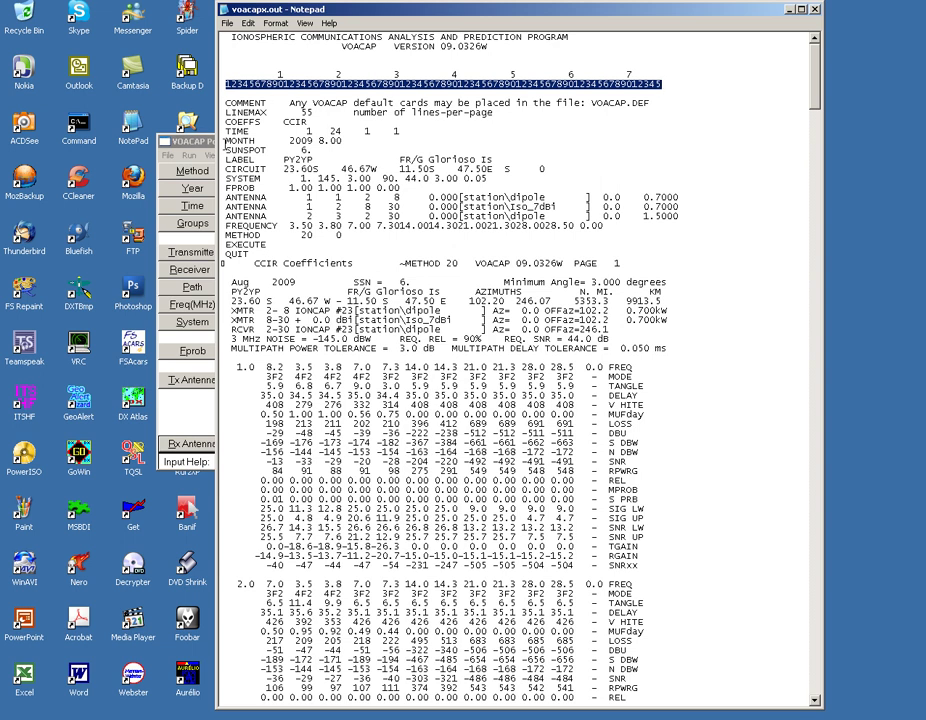
left_click(226, 140)
left_click_drag(226, 140, 343, 141)
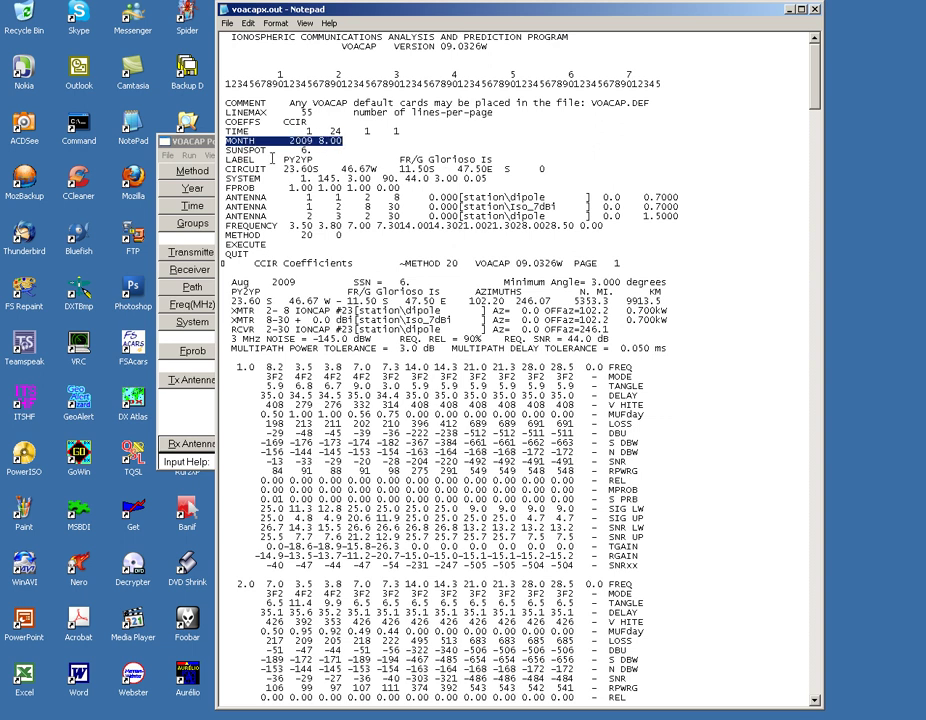
left_click_drag(221, 158, 316, 155)
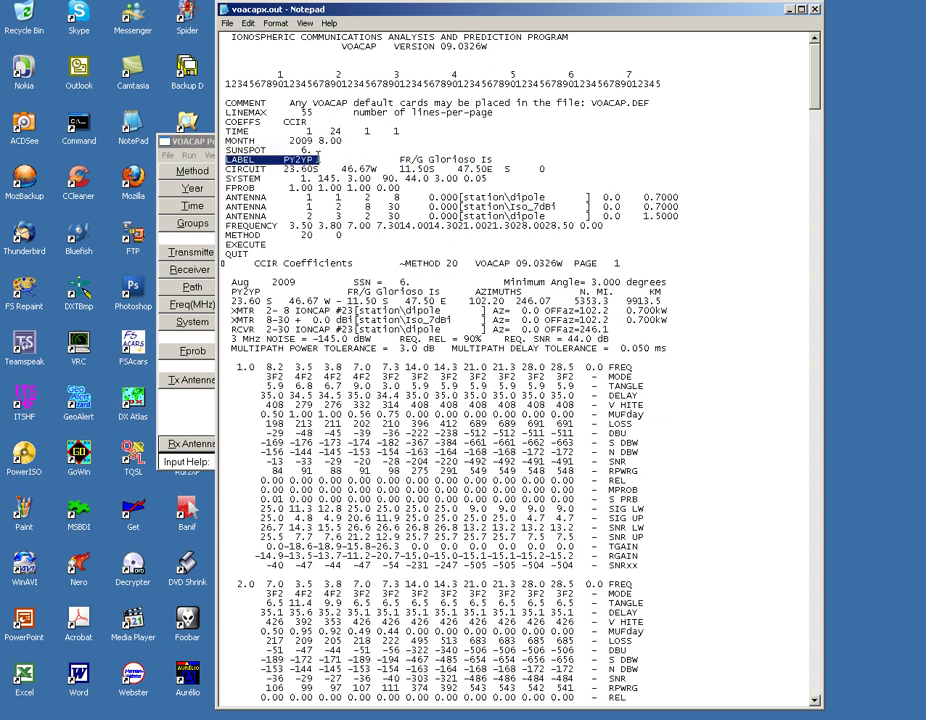
left_click(300, 166)
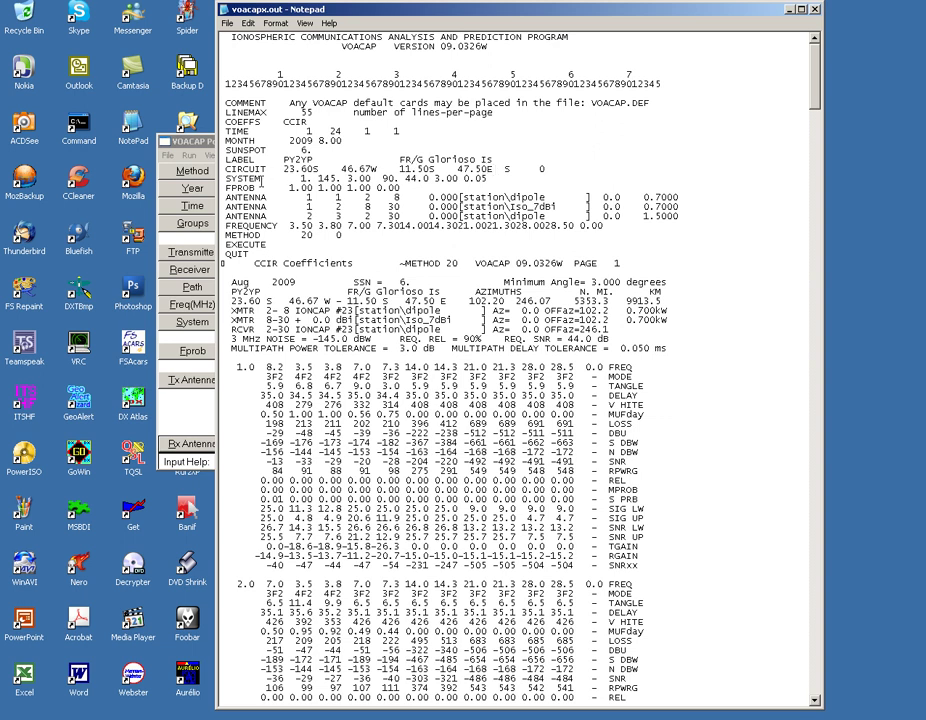
left_click_drag(226, 178, 596, 242)
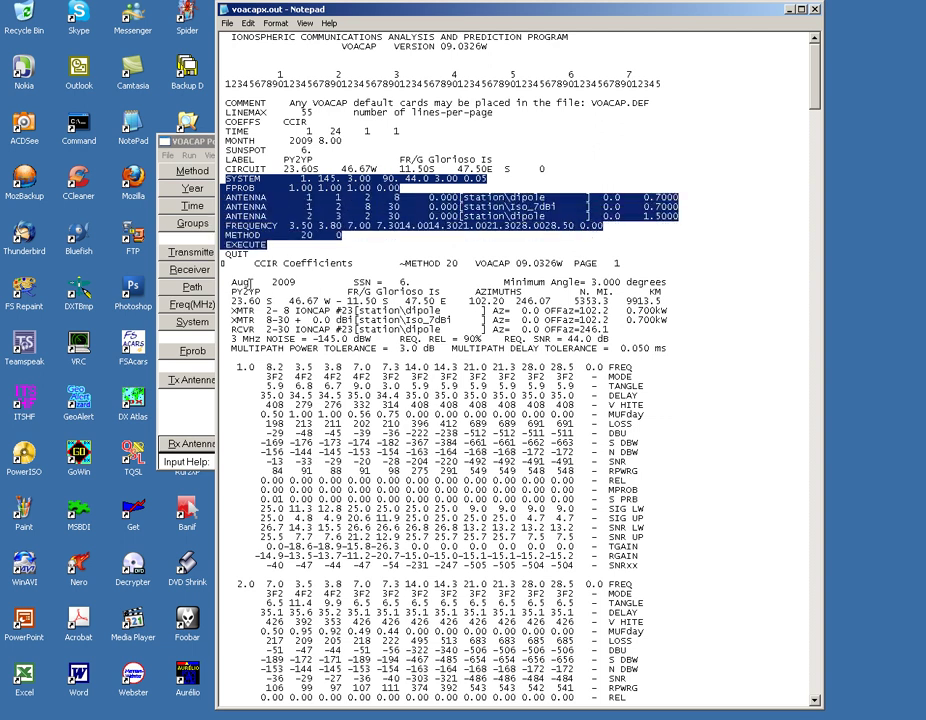
left_click(261, 329)
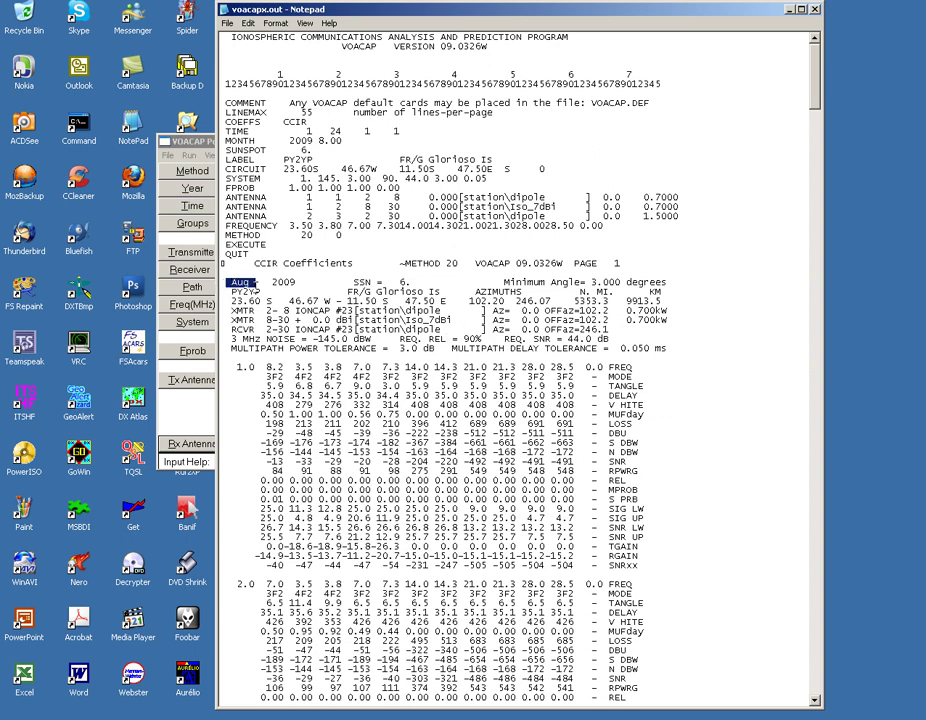
left_click_drag(226, 284, 566, 339)
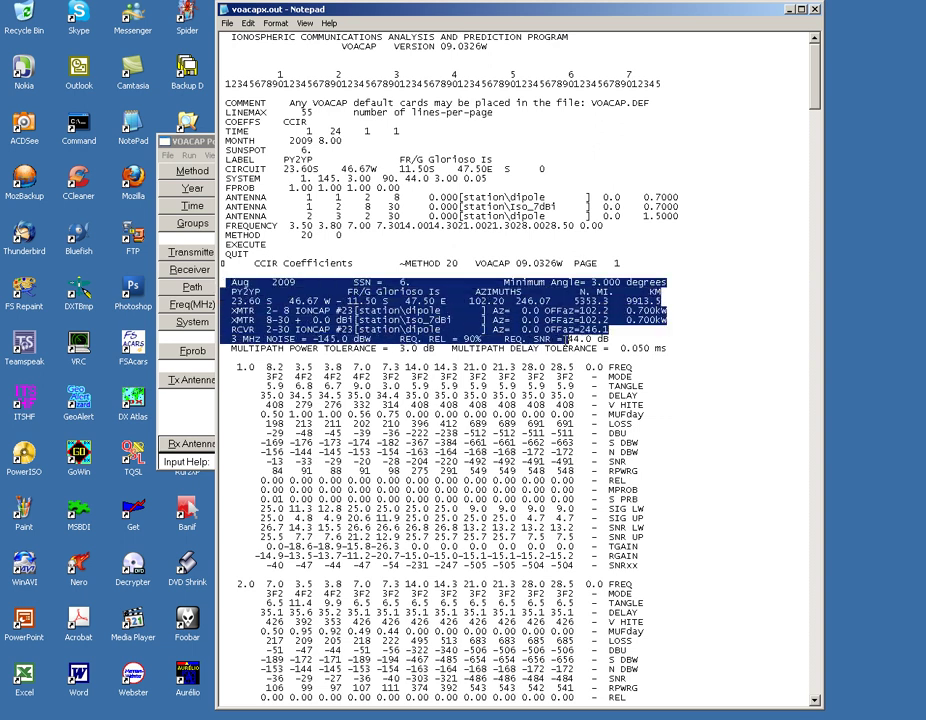
left_click(676, 334)
Step: Examine the 01 UT results block, in particular its frequency row and the propagation mode row
scroll(433, 245, "down", 2)
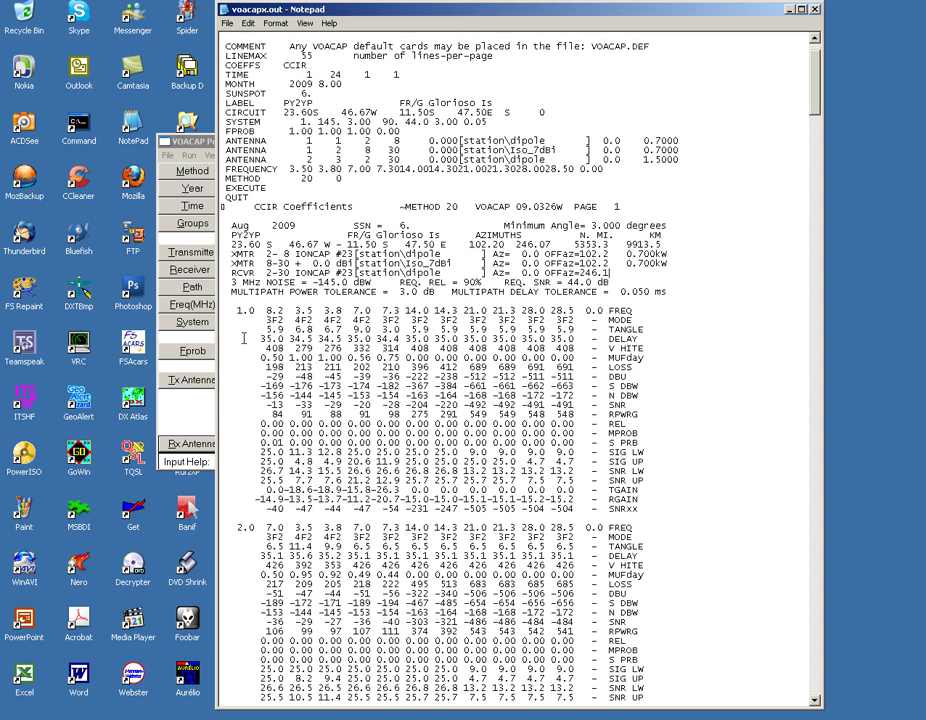
left_click_drag(238, 310, 692, 513)
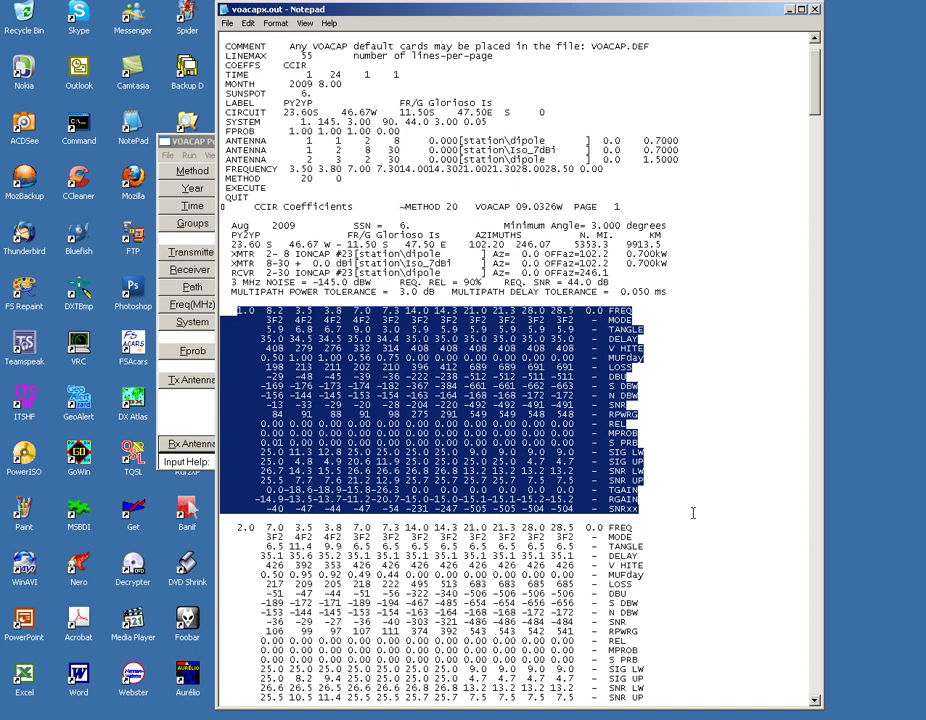
left_click(268, 311)
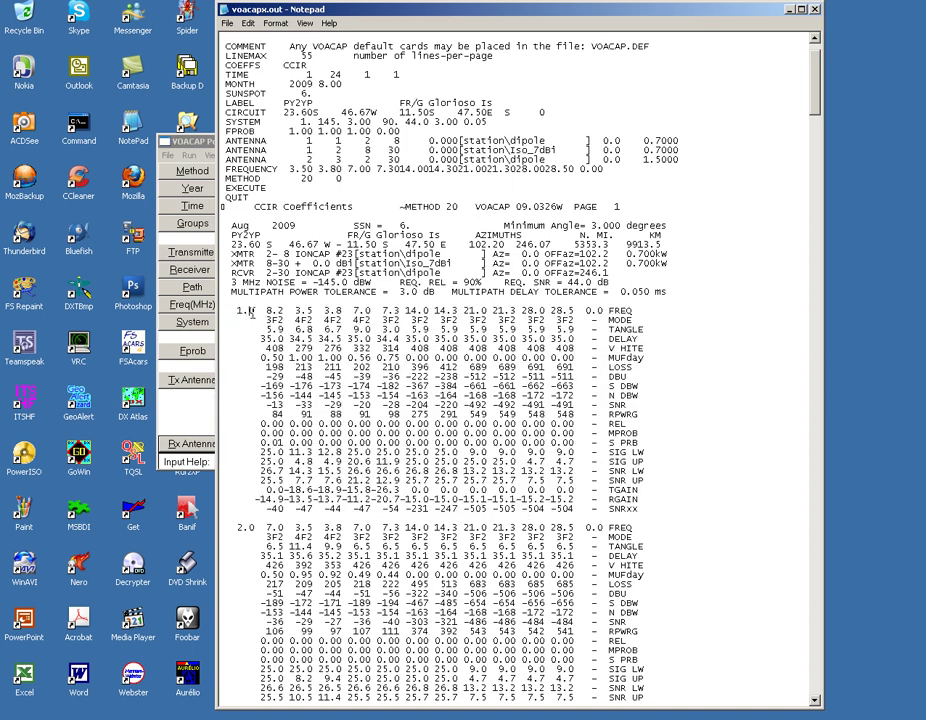
double_click(268, 311)
left_click_drag(295, 311, 375, 308)
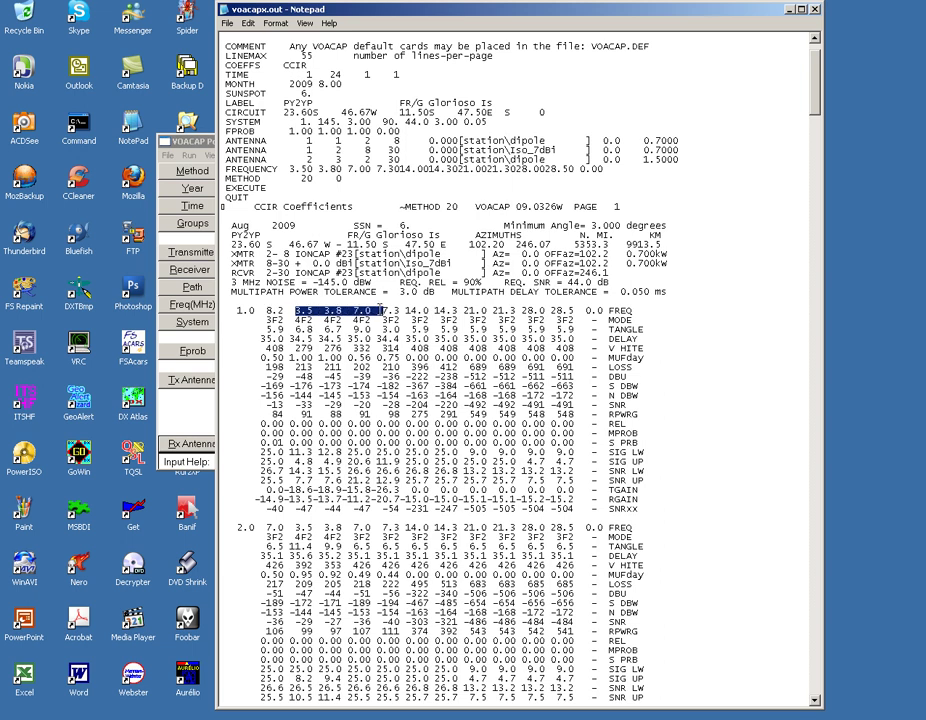
left_click(287, 320)
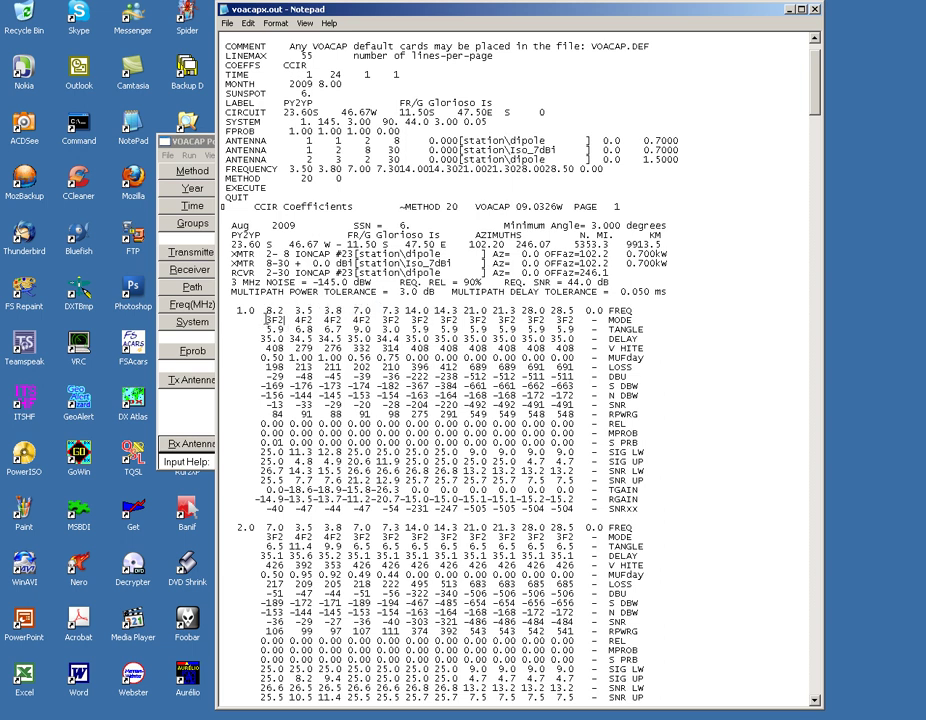
double_click(267, 318)
left_click(283, 312)
Step: Examine the S DBW signal power row of the 01 UT block, including its first value, and close the output file
left_click_drag(244, 387, 663, 384)
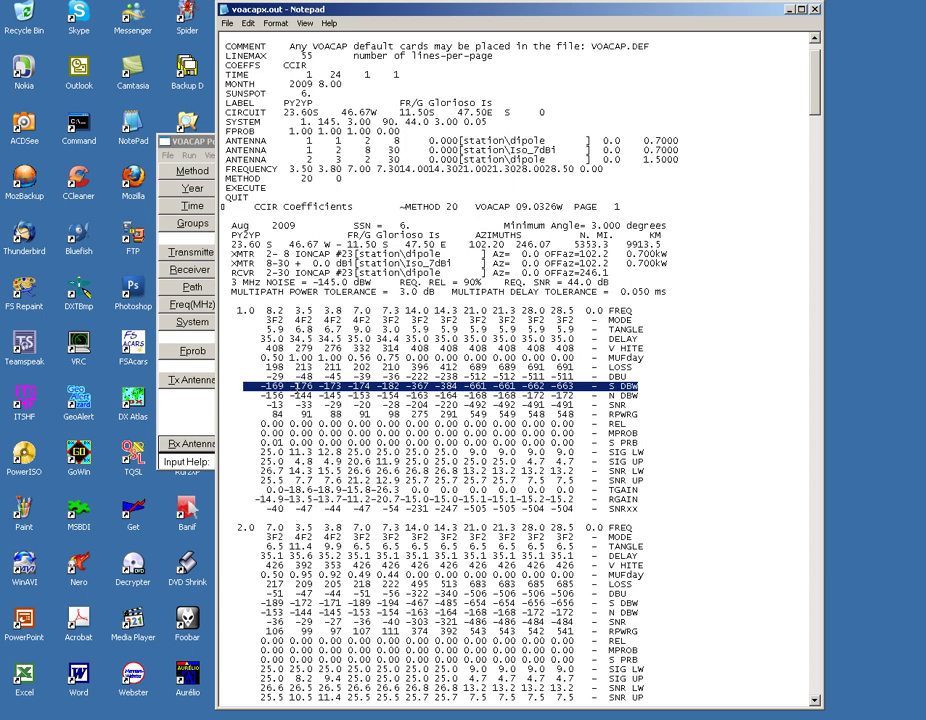
left_click(289, 385)
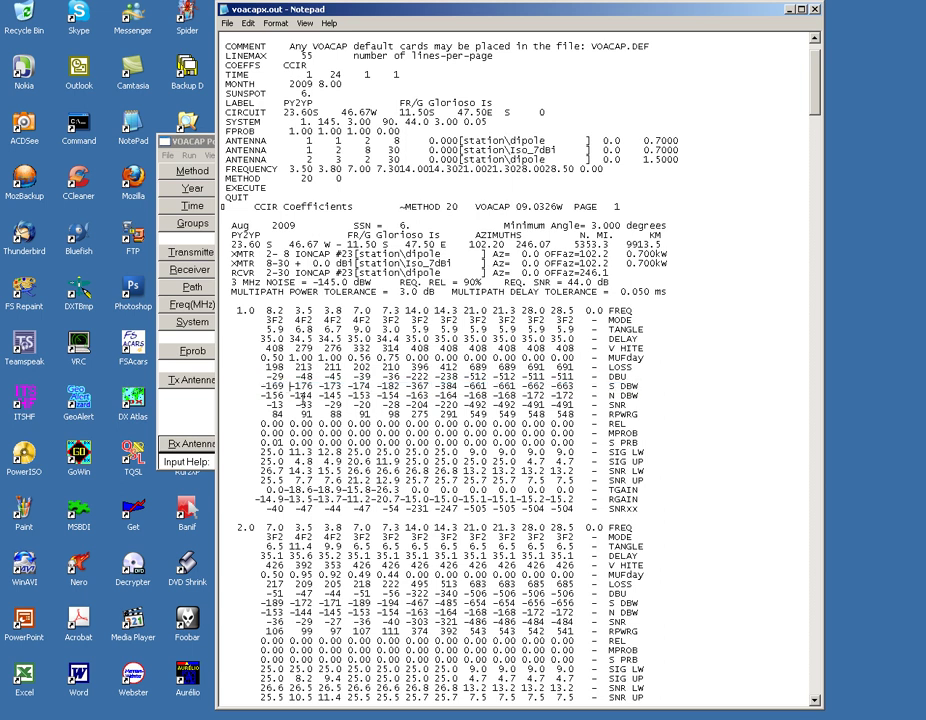
left_click(263, 385, "shift")
left_click_drag(260, 385, 672, 385)
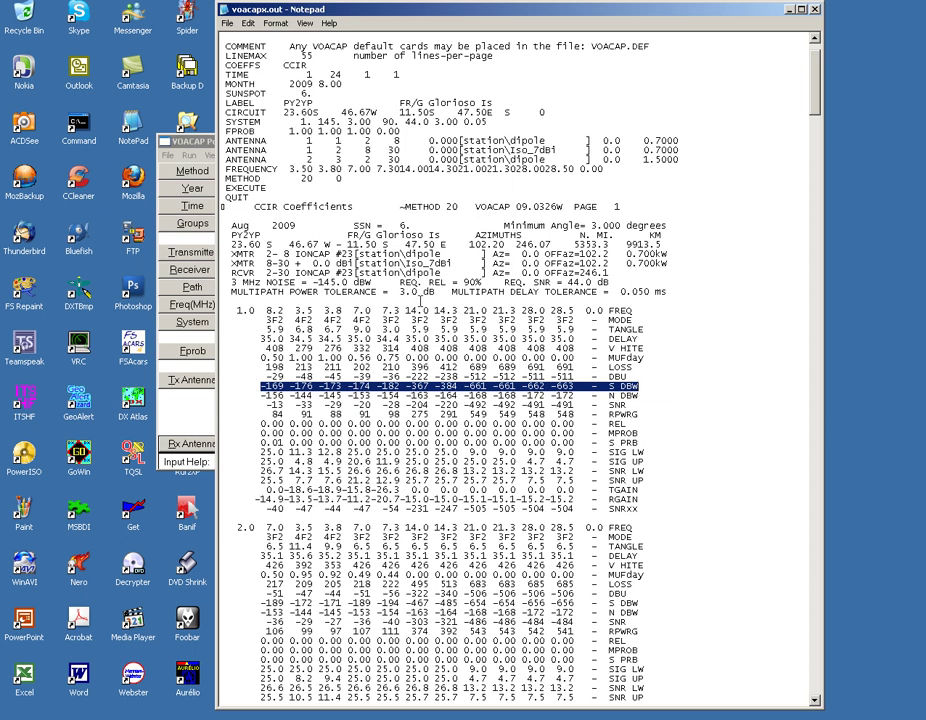
left_click(260, 387)
left_click_drag(260, 387, 285, 387)
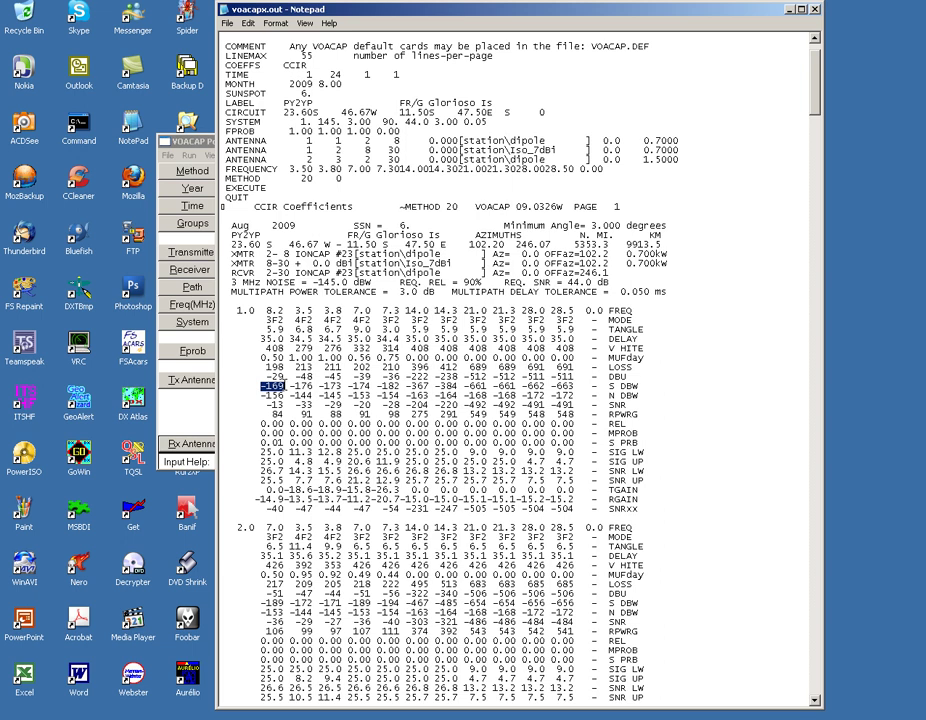
left_click(815, 10)
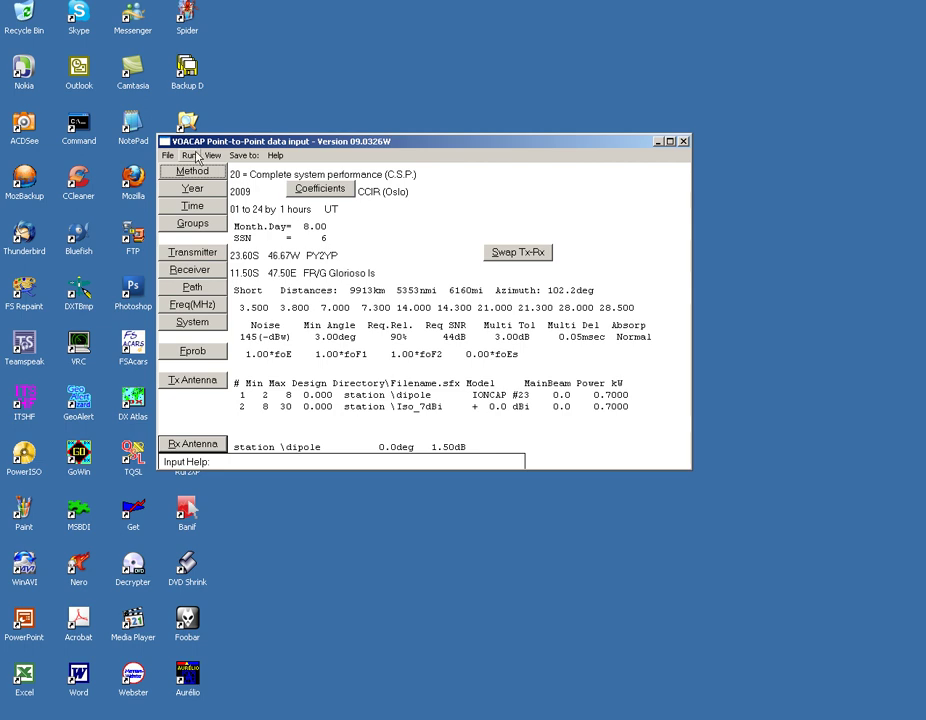
Step: Graph the median signal power at receiver (SDBW), read it at the contour peak near 20 UT and 9.1 MHz, and close the plot
left_click(195, 157)
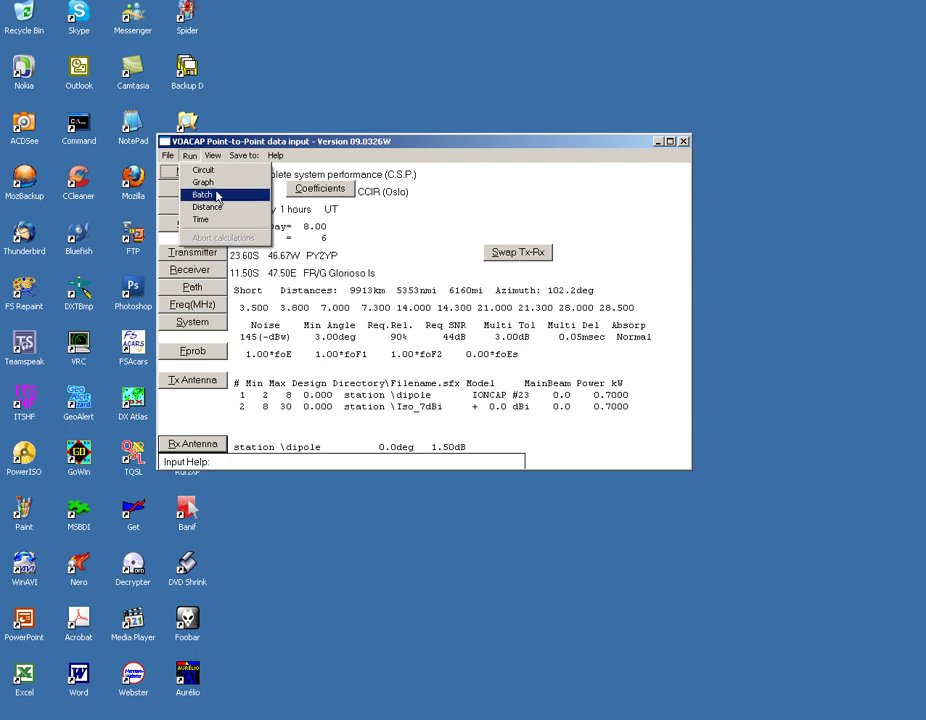
left_click(220, 185)
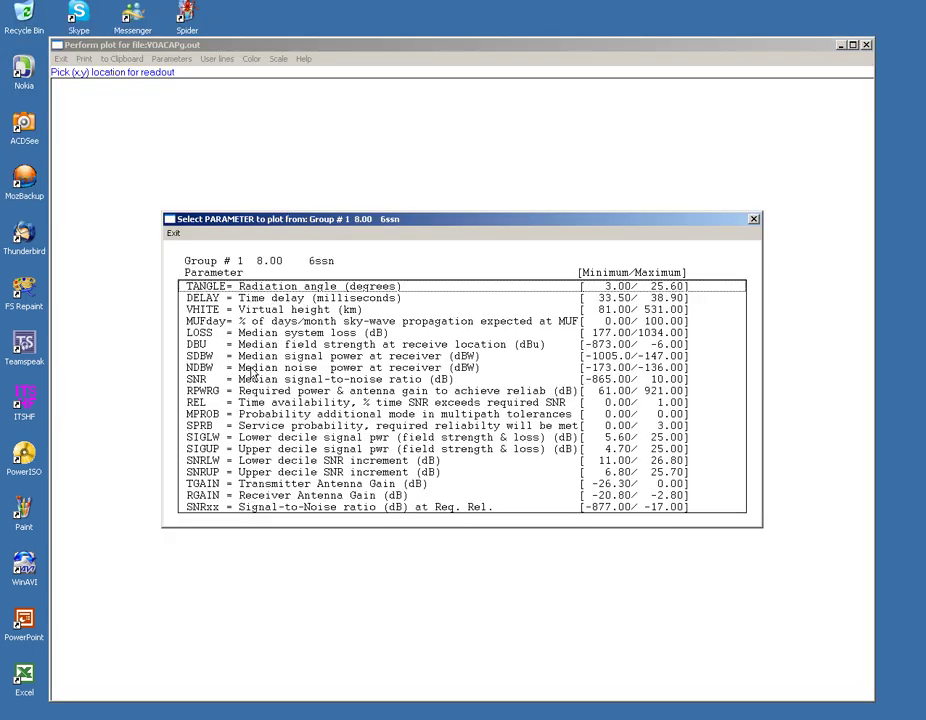
left_click(254, 358)
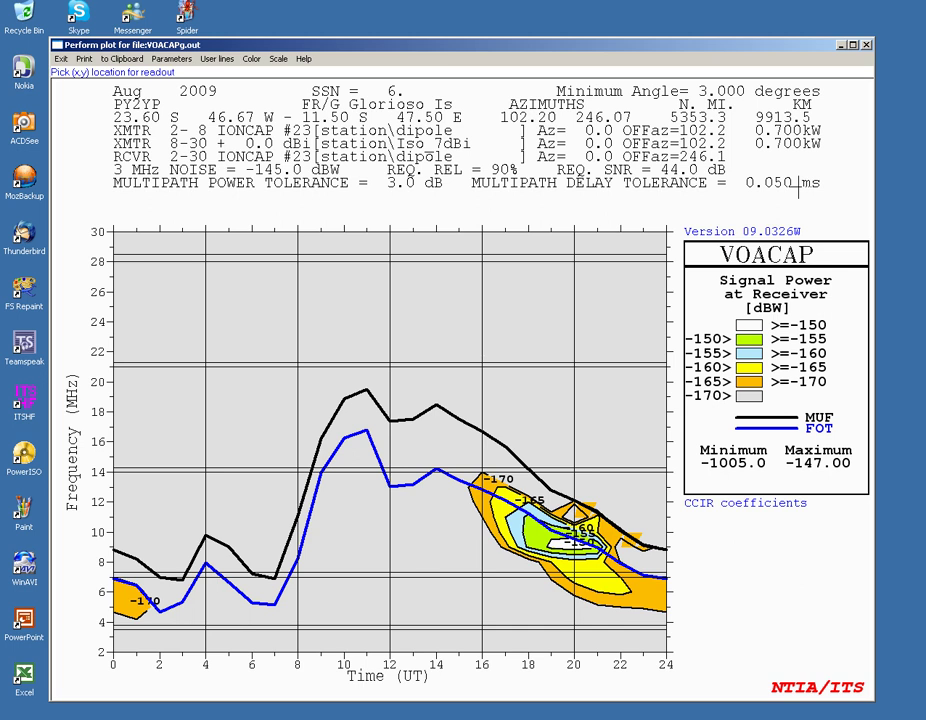
left_click(854, 44)
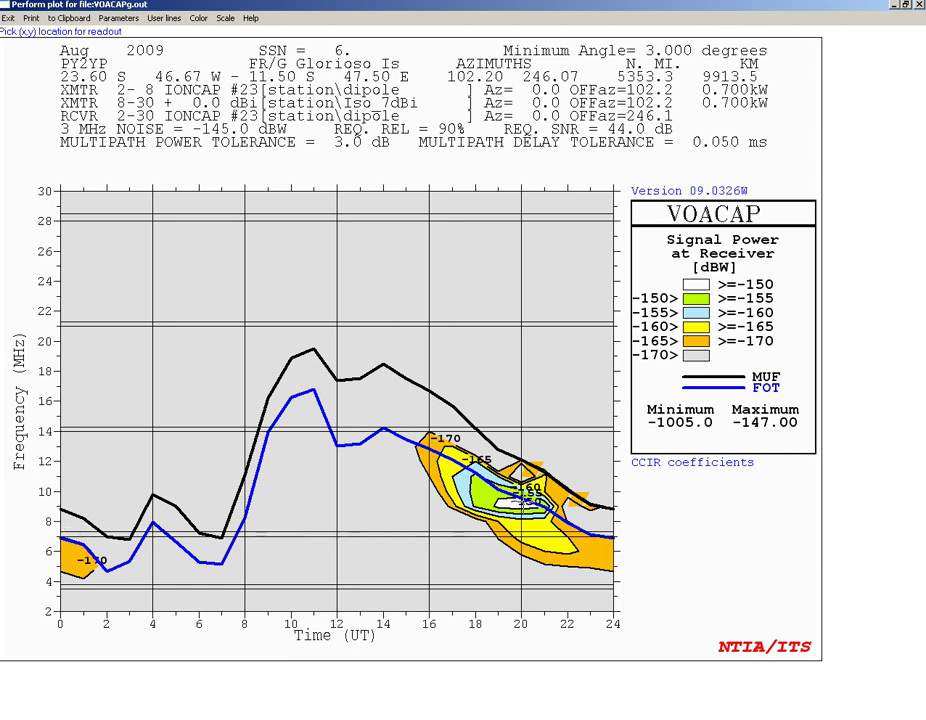
left_click(523, 504)
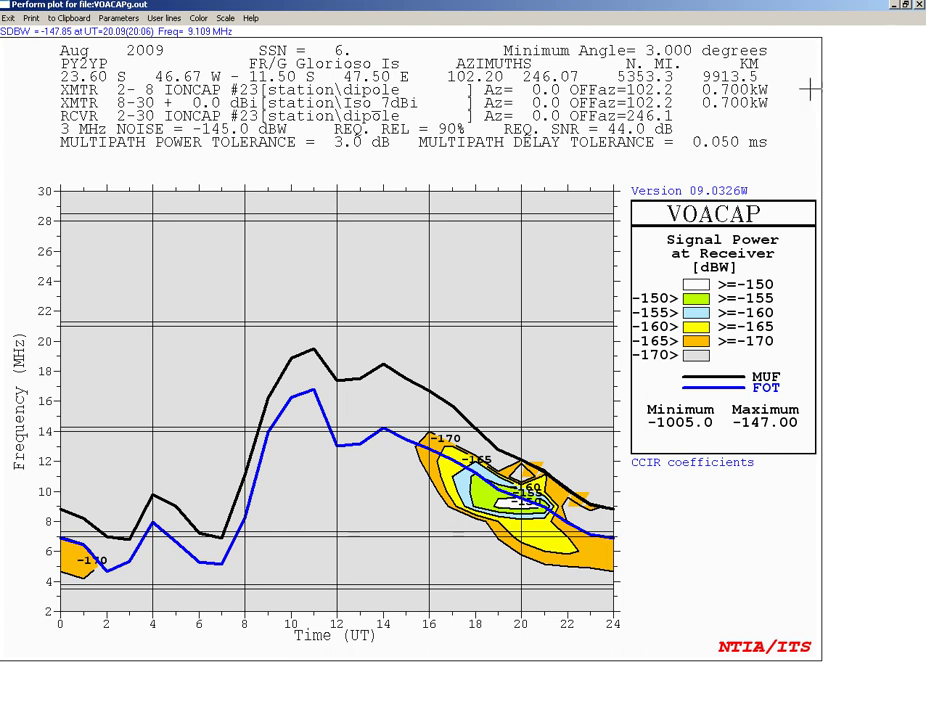
left_click(920, 6)
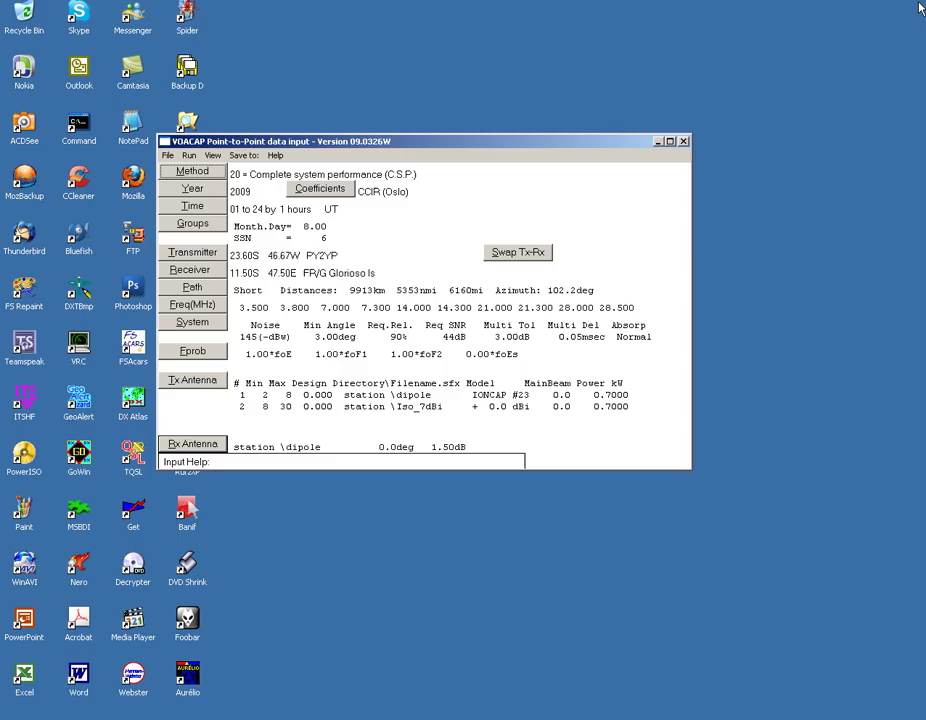